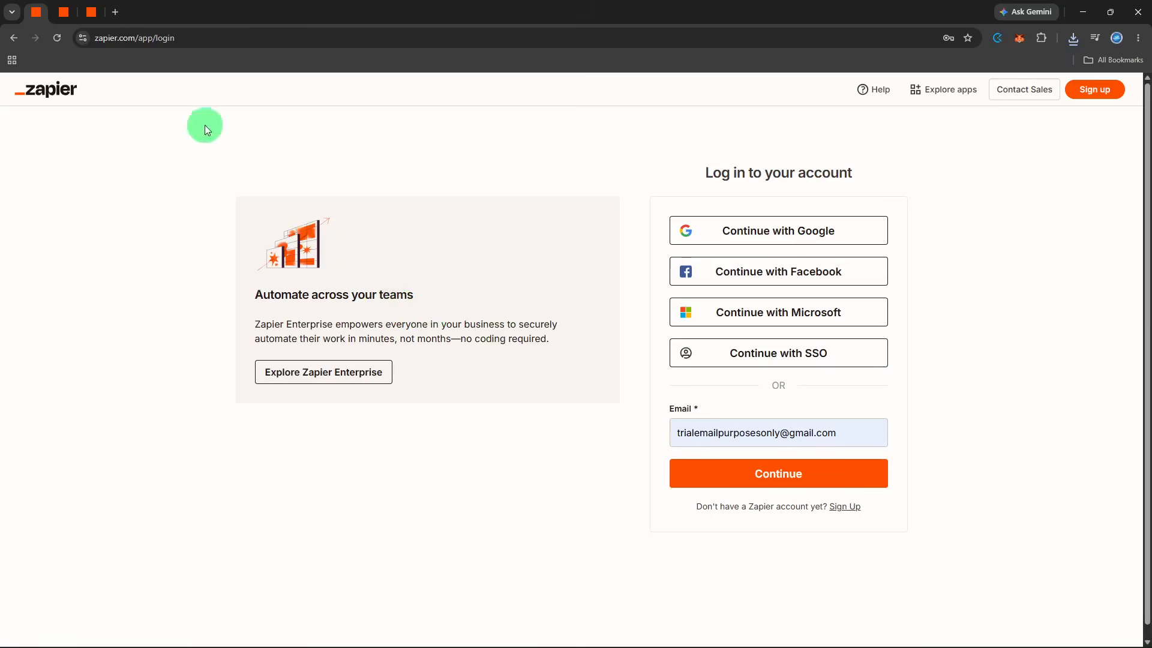
# Step: Log in with the prefilled account email and start a new Zap workflow
pyautogui.click(717, 471)
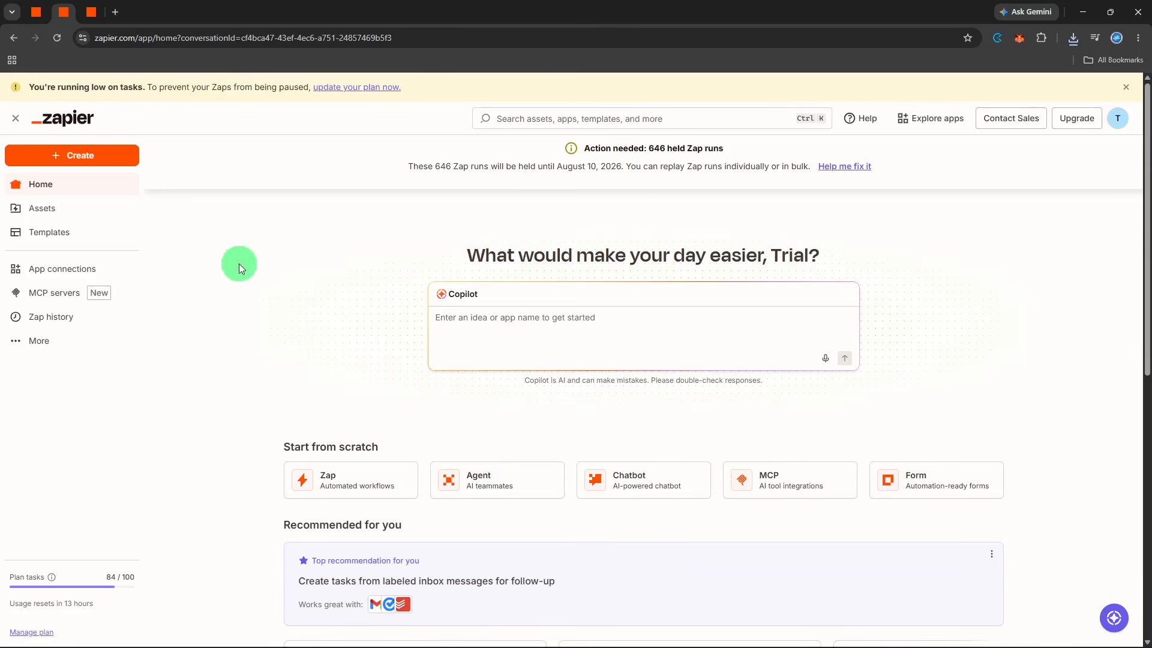
pyautogui.click(100, 158)
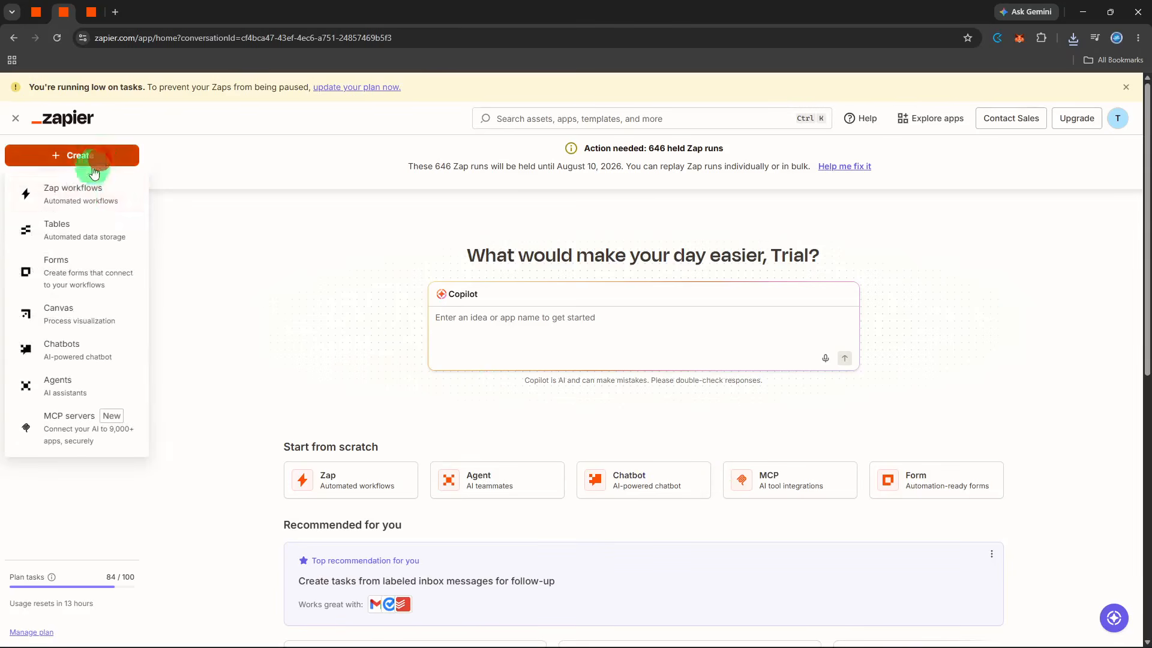
pyautogui.click(82, 200)
# Step: Set the Zap's trigger to Typeform with the New Entry event and proceed to its configuration
pyautogui.click(538, 387)
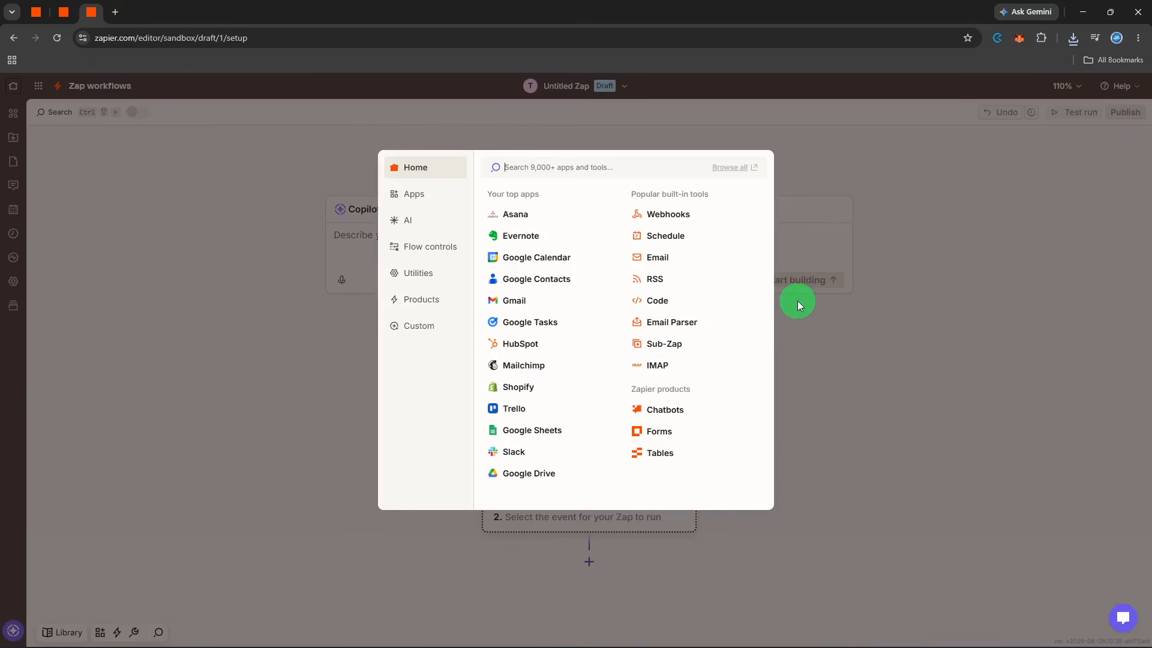
pyautogui.write('typefor')
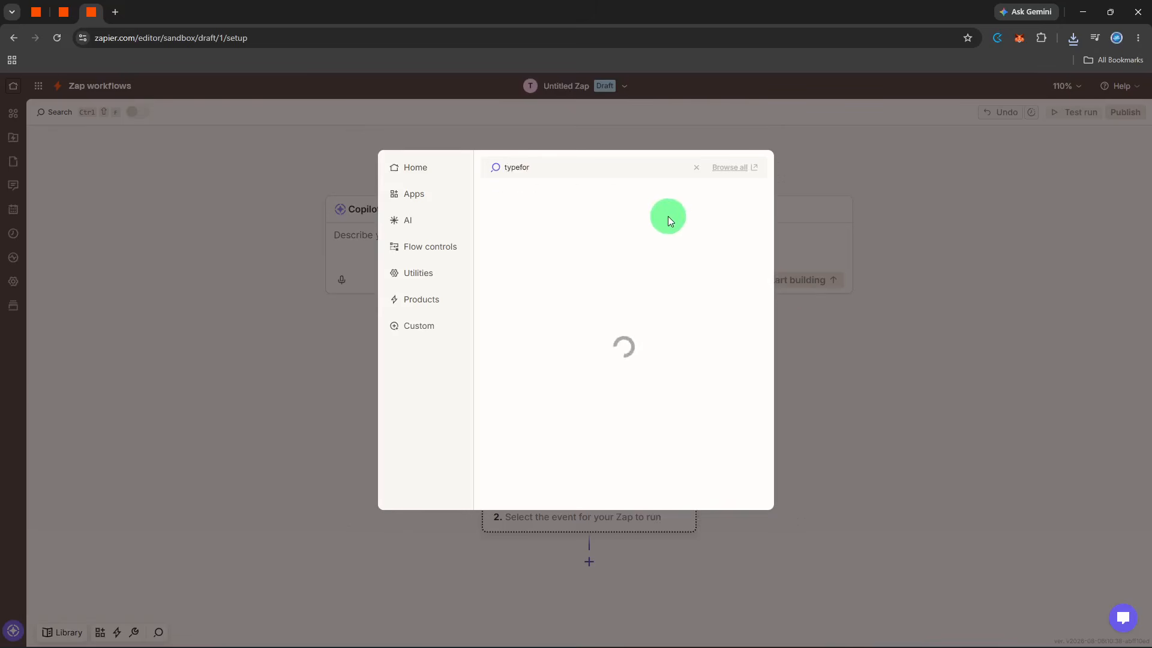
pyautogui.click(622, 194)
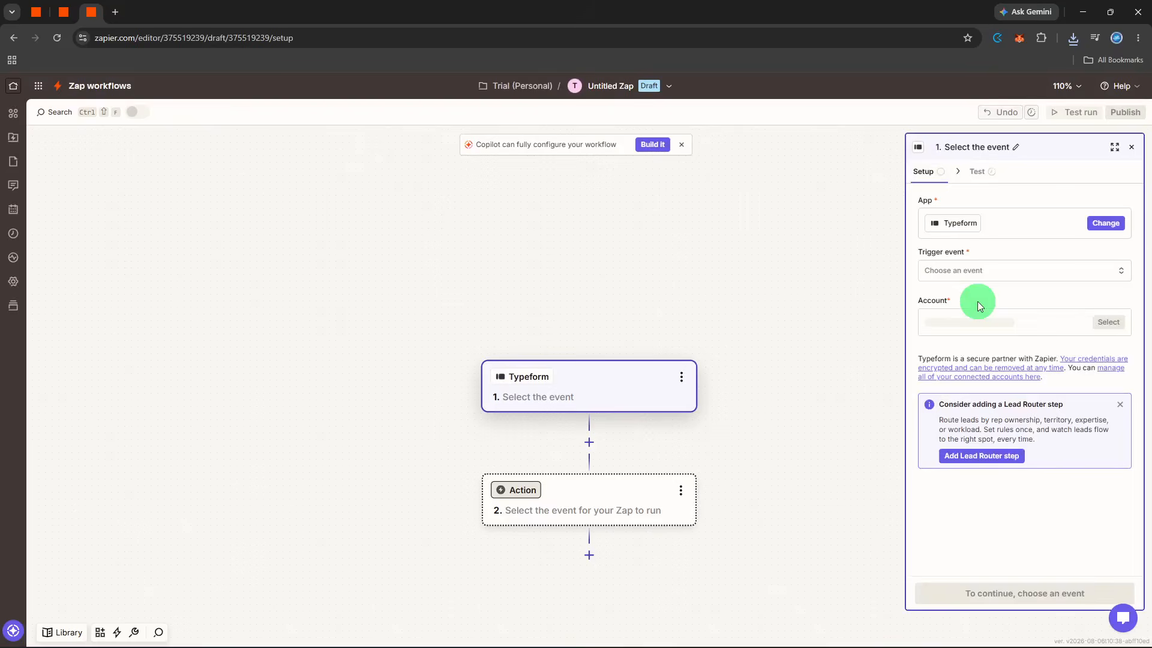
pyautogui.click(980, 279)
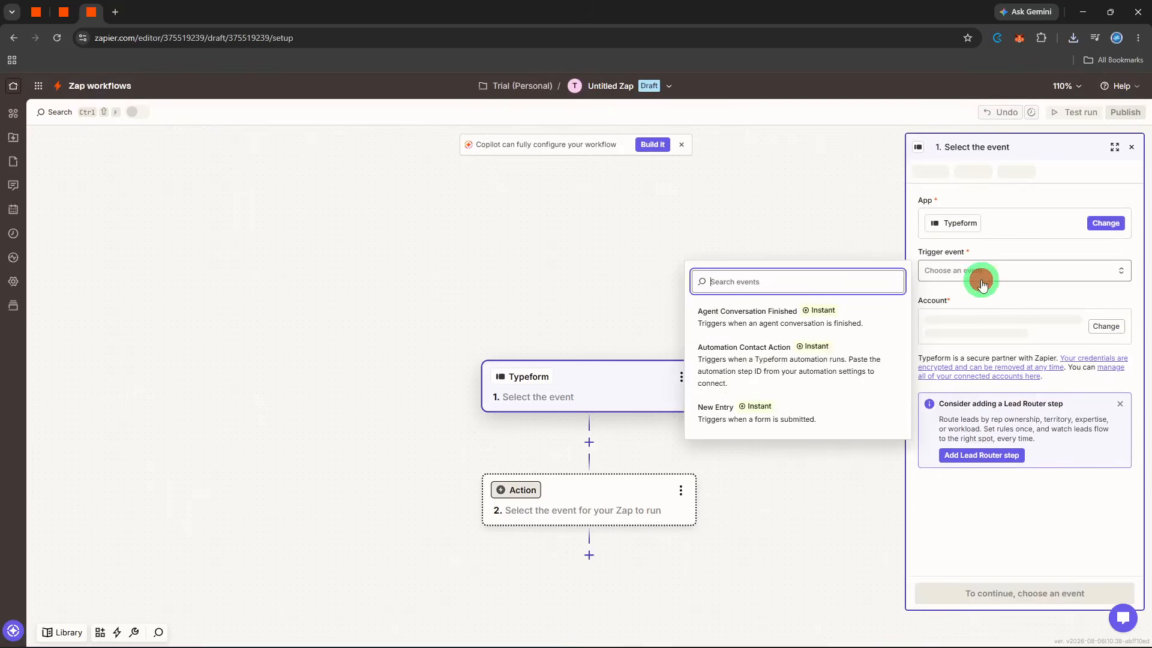
pyautogui.click(820, 402)
pyautogui.click(988, 586)
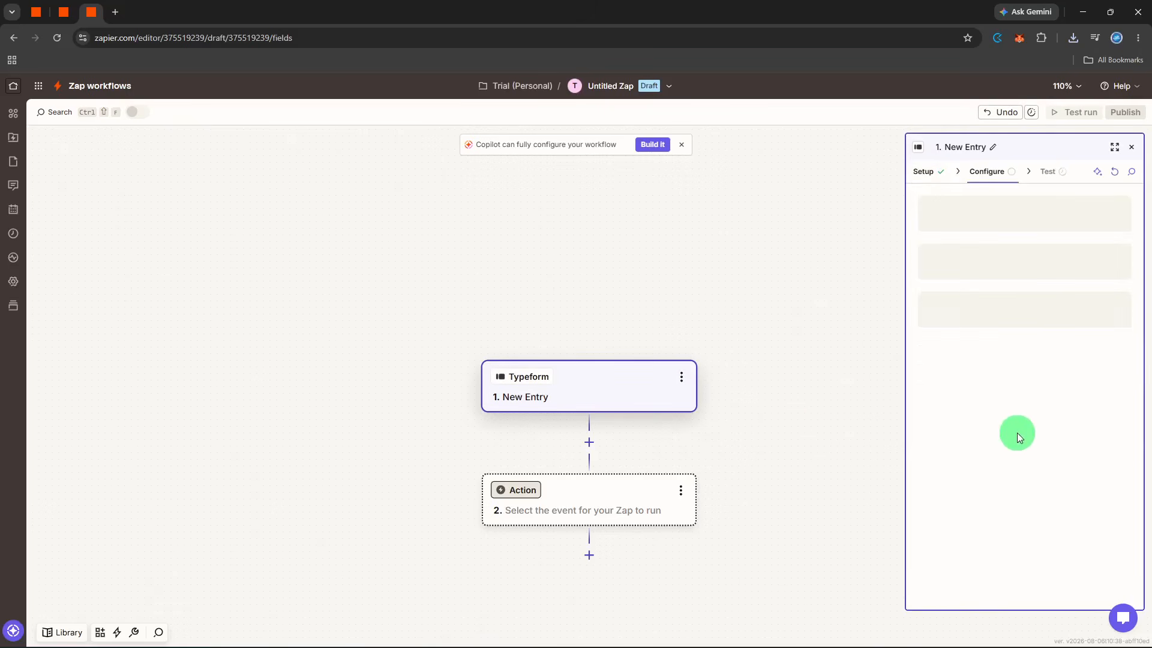
# Step: Select "New form" as the Typeform trigger's form and test the trigger
pyautogui.click(1020, 218)
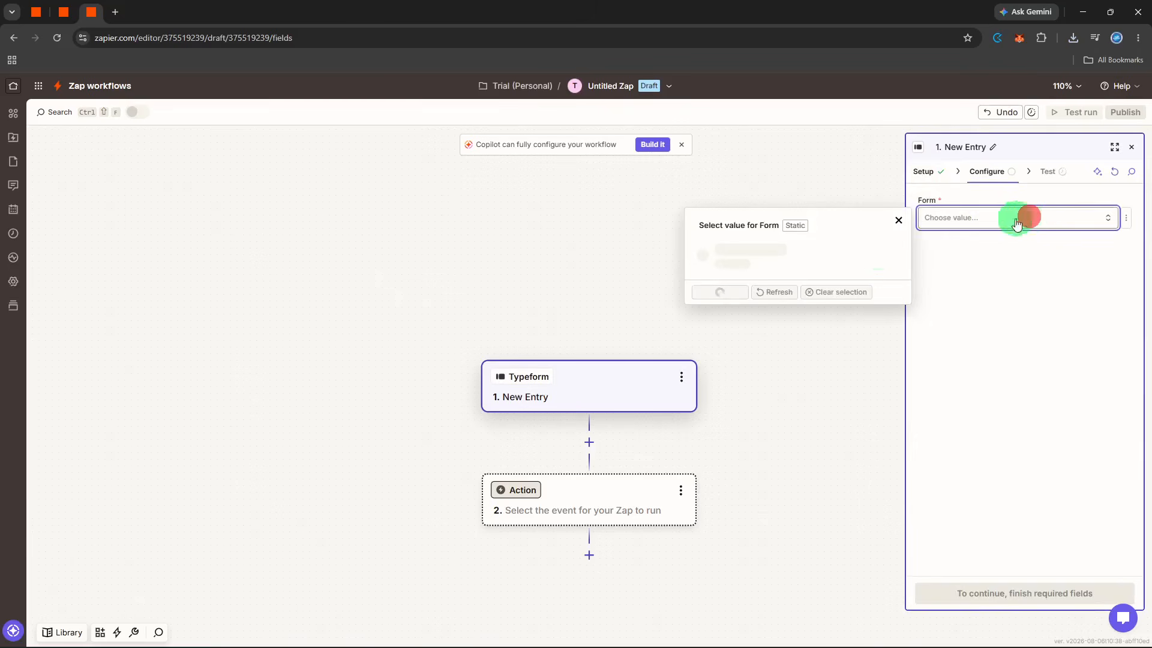
pyautogui.click(839, 261)
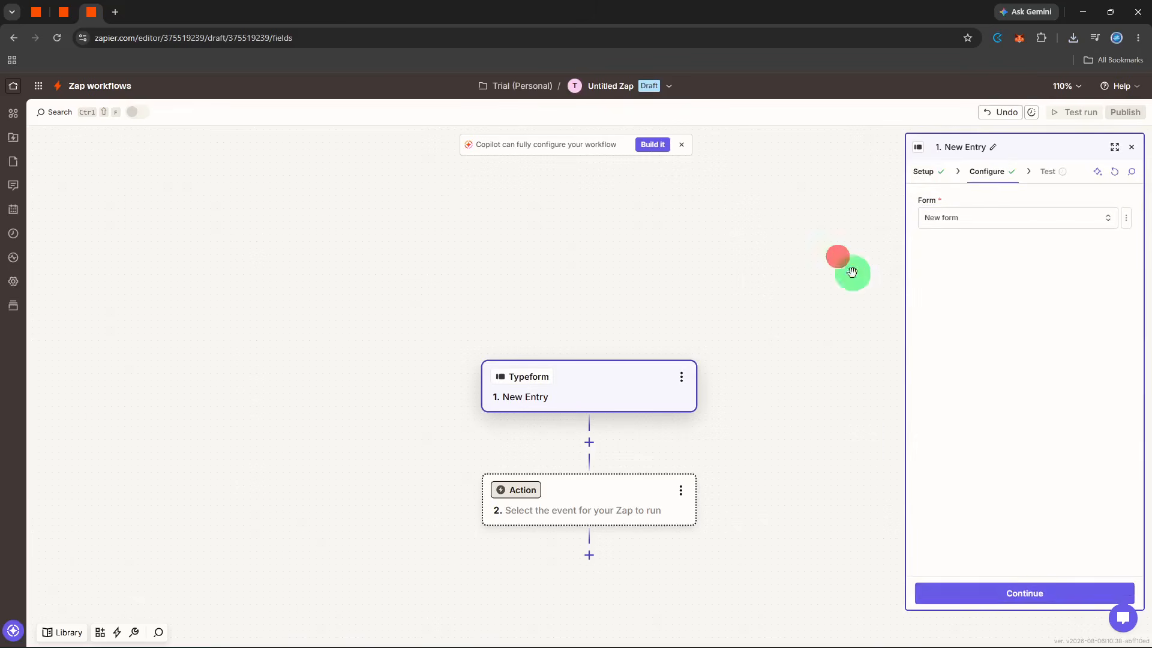
pyautogui.click(1031, 593)
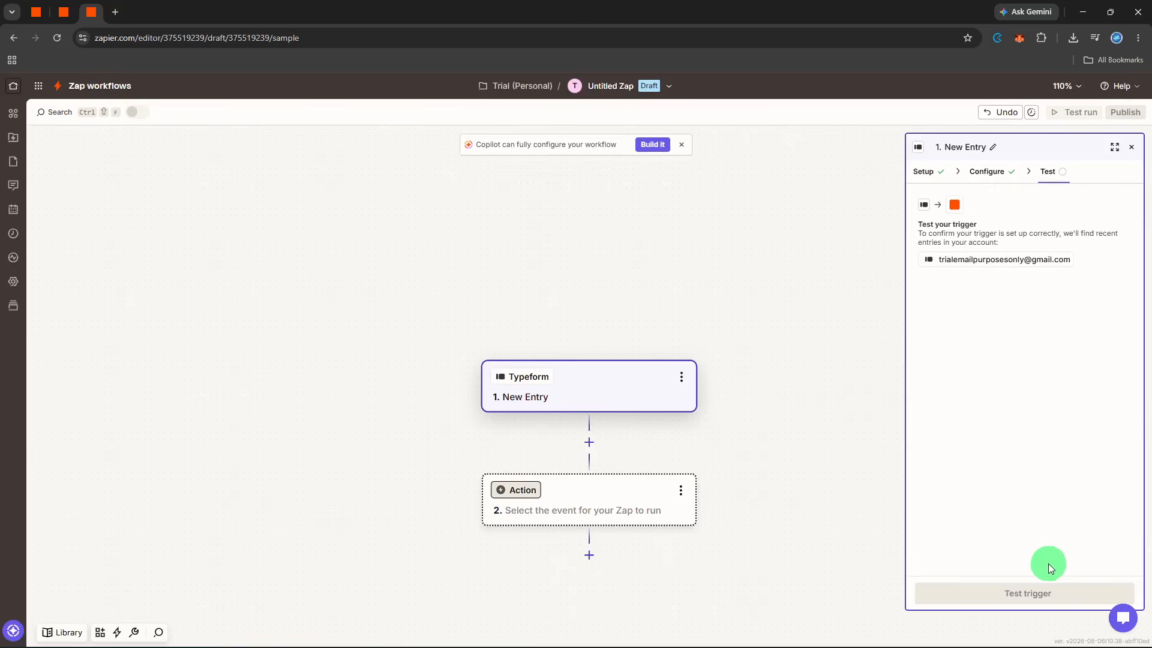
pyautogui.click(1031, 591)
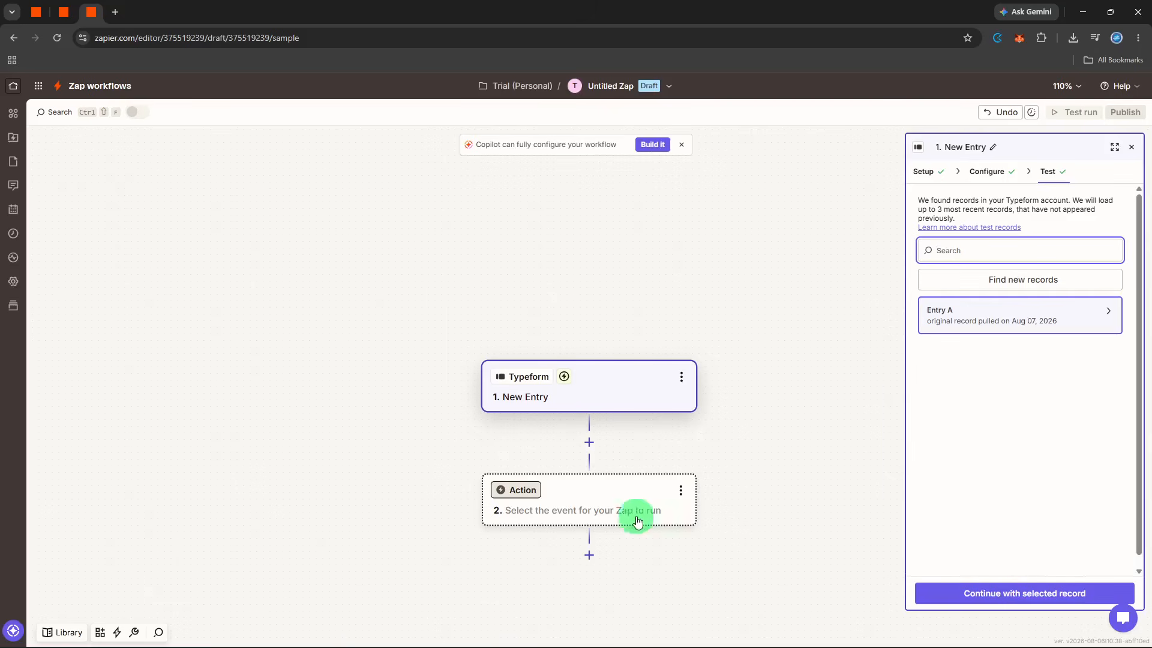
# Step: Set the Zap's second step to HubSpot with the Create Contact event and proceed to its configuration
pyautogui.click(536, 489)
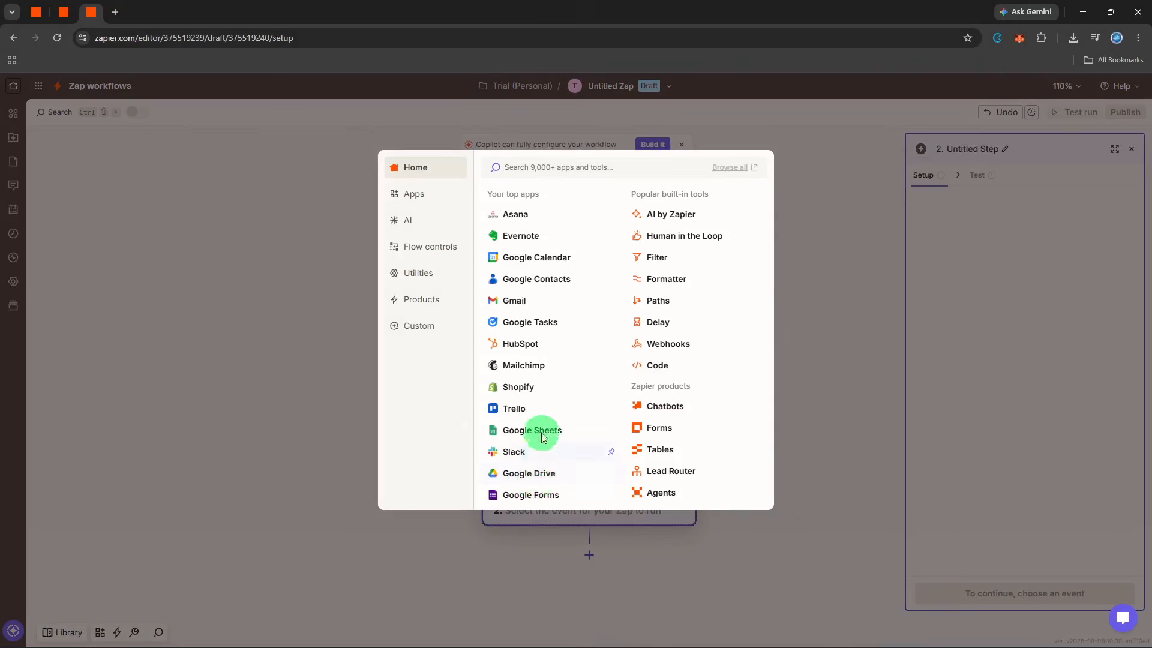
pyautogui.click(562, 349)
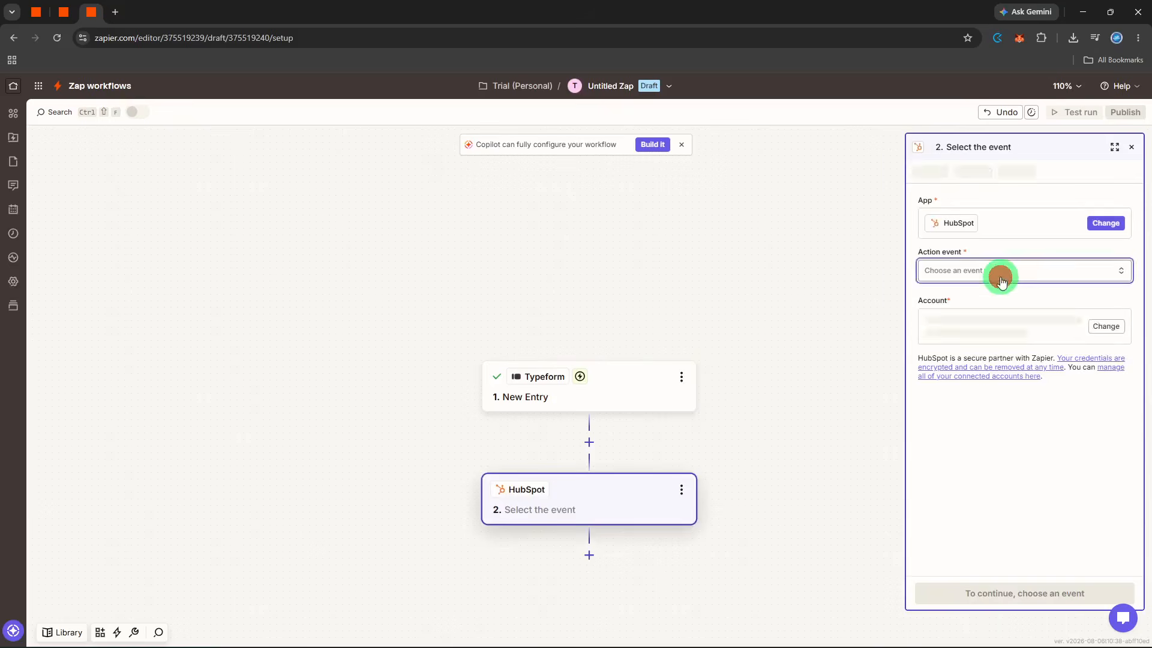
pyautogui.click(998, 273)
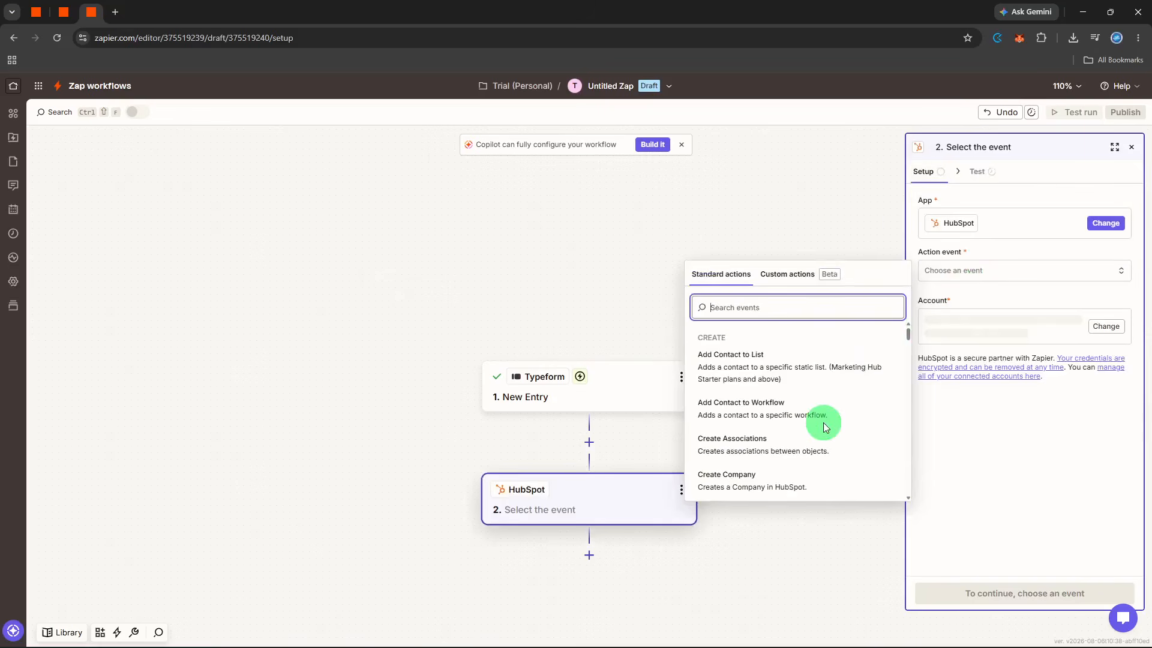
pyautogui.write('crea')
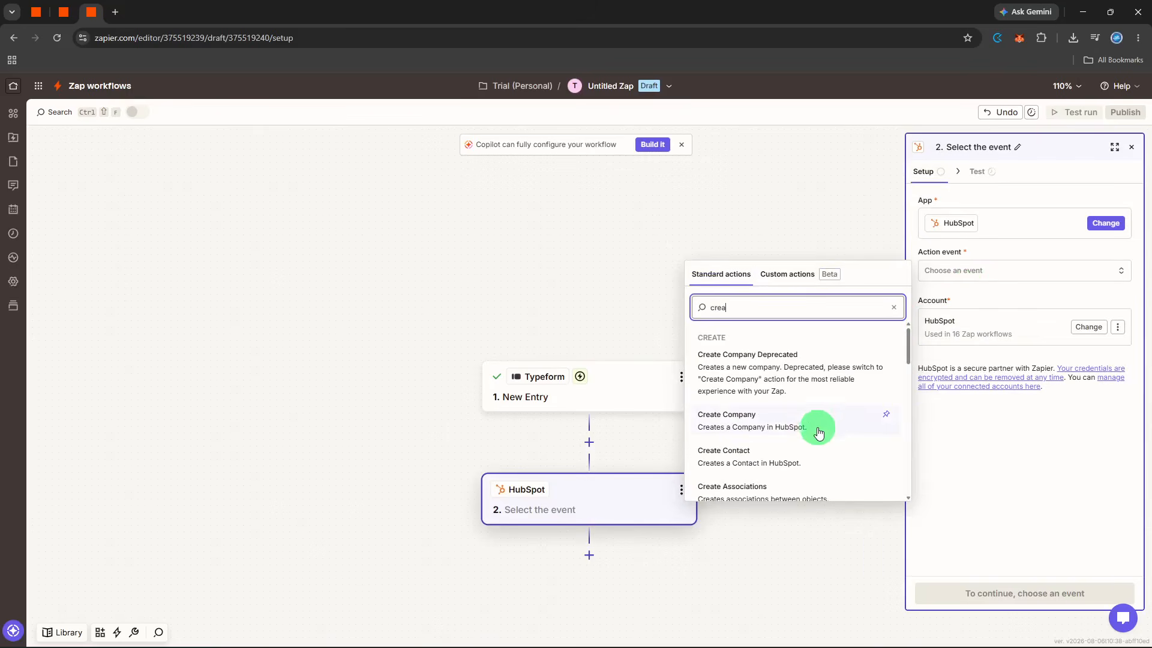
pyautogui.click(791, 456)
pyautogui.click(966, 586)
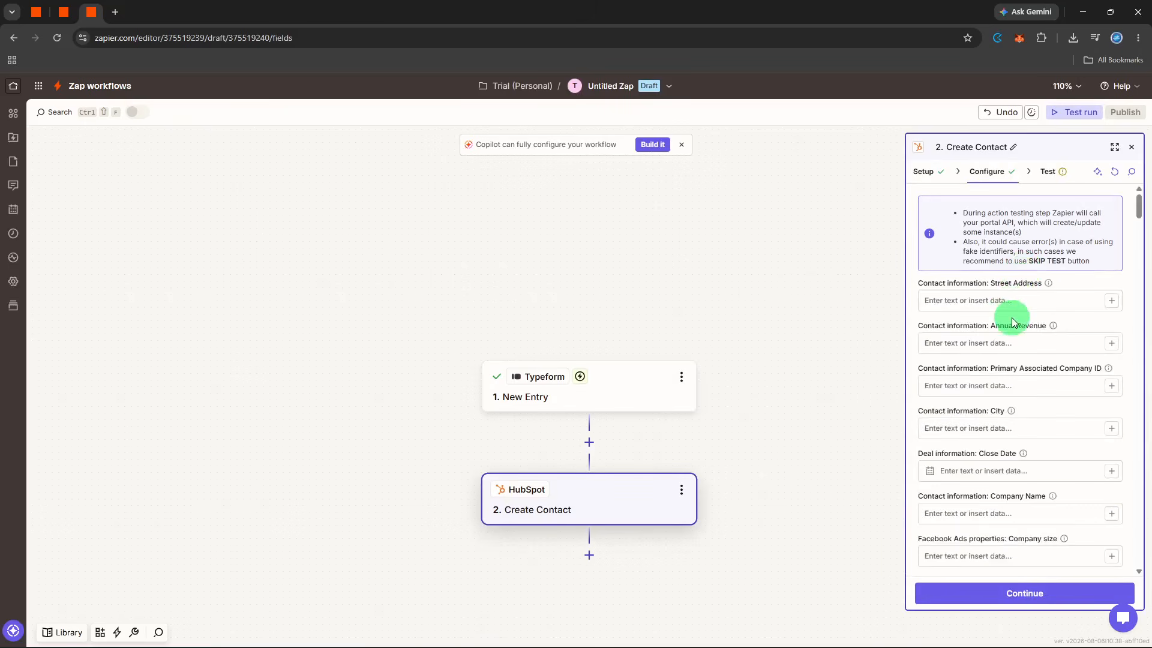
# Step: Map the HubSpot contact's Company Name to Typeform's ID (Submission Token) and run the step's test
pyautogui.scroll(-1, 1012, 321)
pyautogui.scroll(1, 1059, 411)
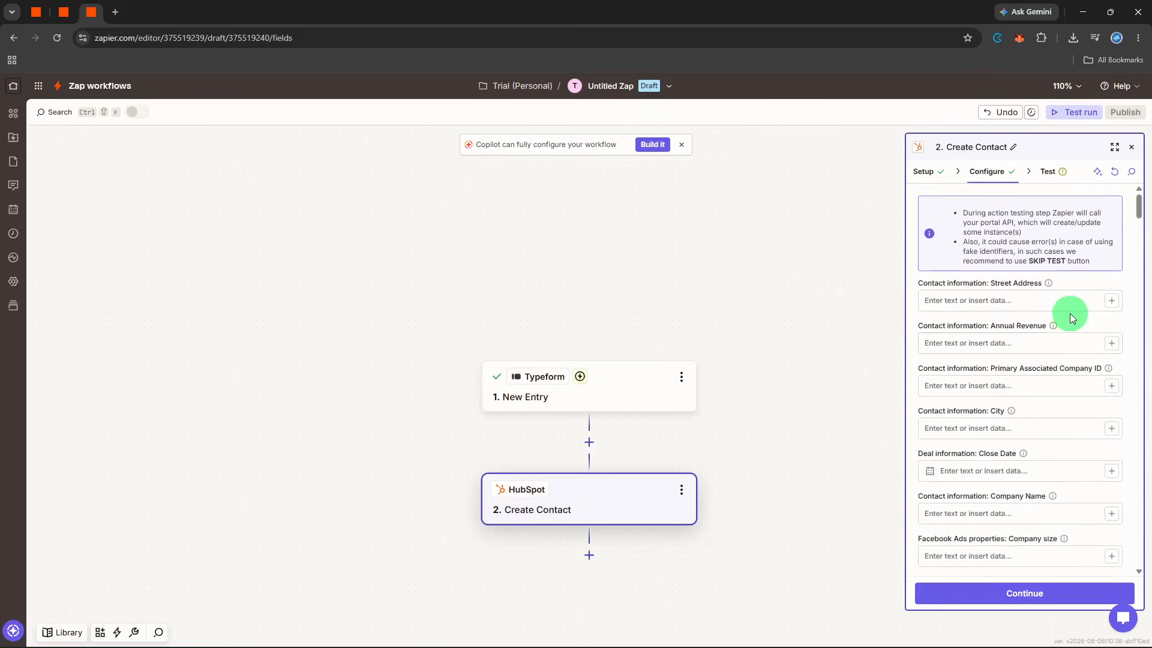
pyautogui.scroll(-2, 1072, 310)
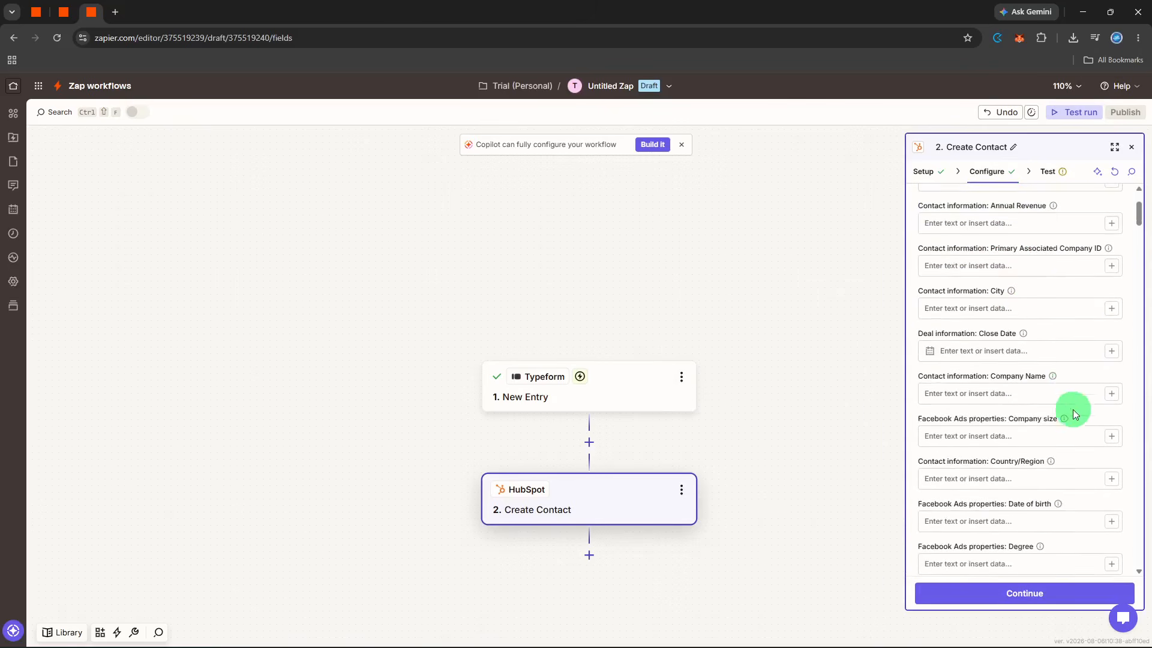
pyautogui.click(1106, 394)
pyautogui.click(844, 517)
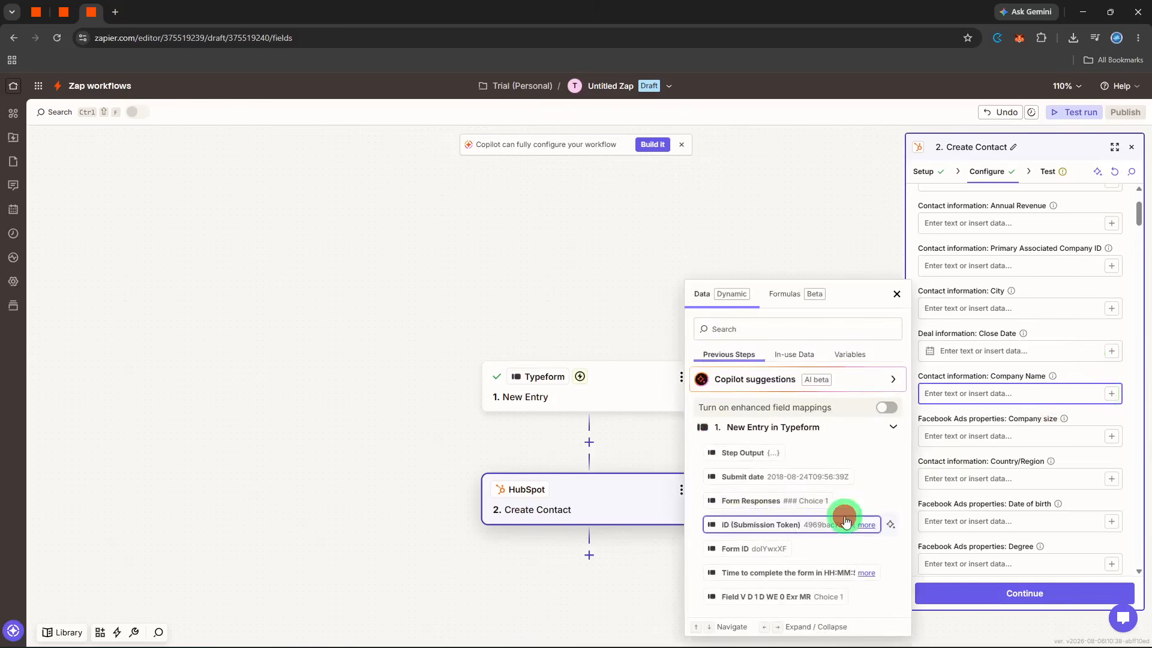
pyautogui.click(1026, 426)
pyautogui.click(1042, 591)
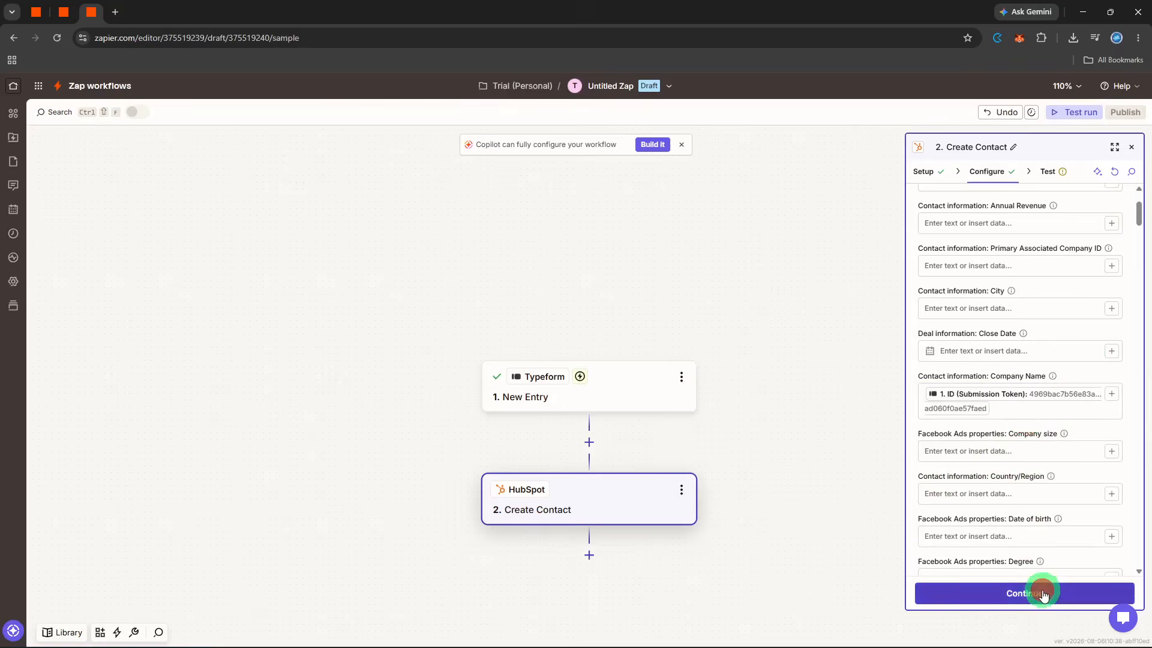
pyautogui.click(1043, 593)
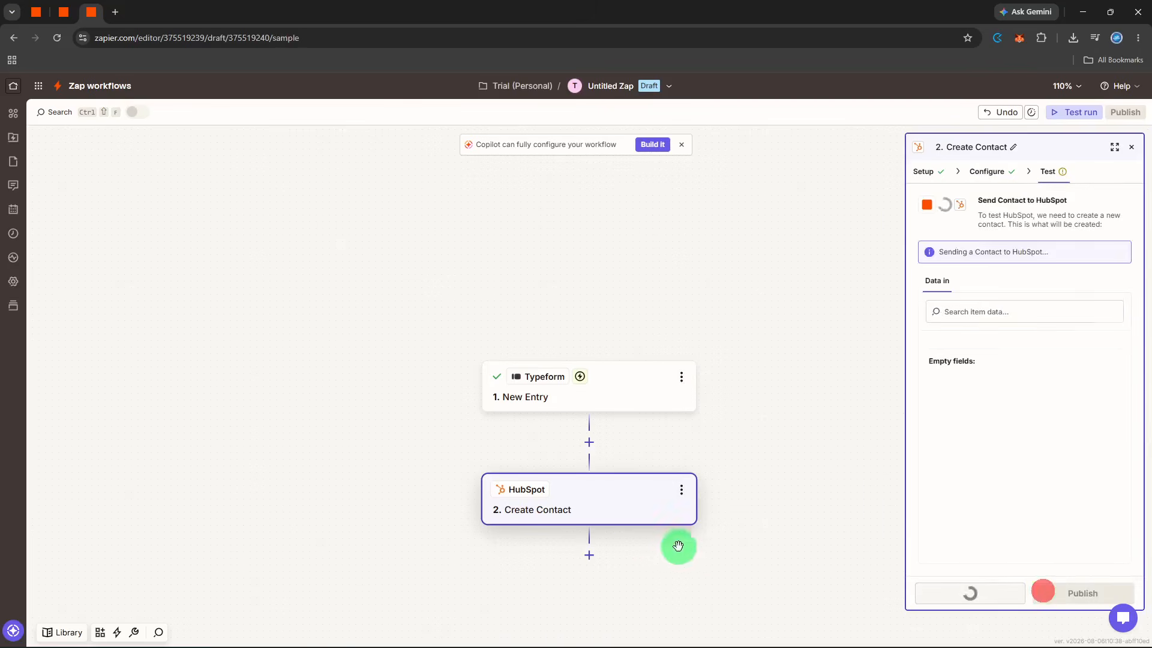
# Step: Add an Airtable action with the Create Record event after the HubSpot step and proceed to its configuration
pyautogui.click(597, 550)
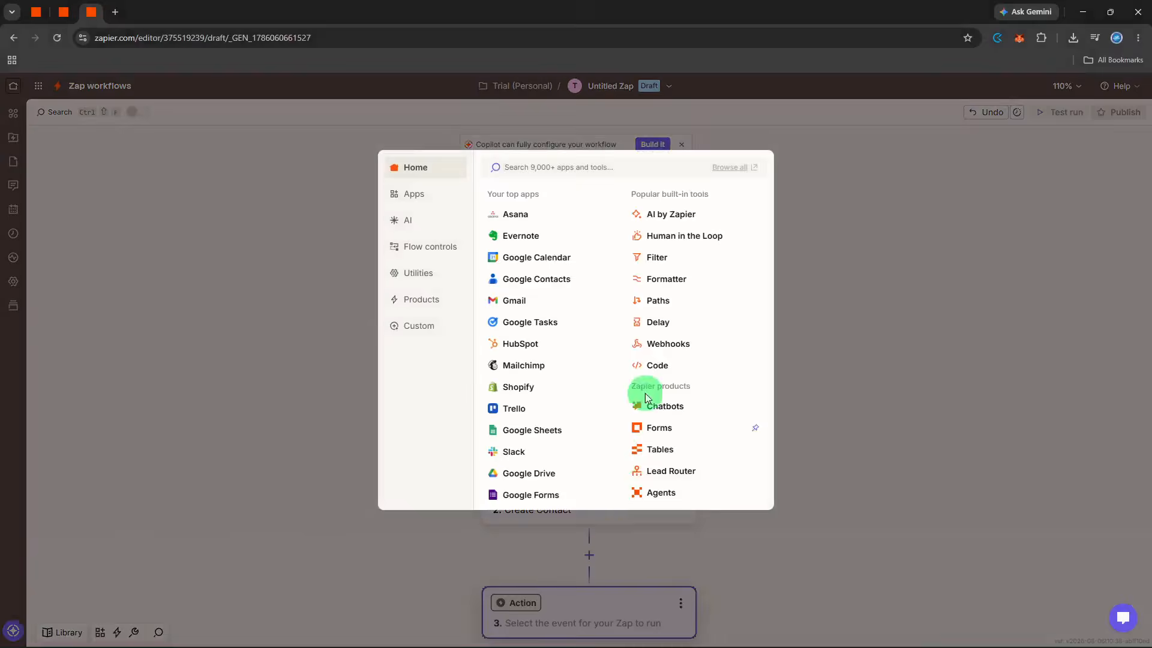
pyautogui.write('ait')
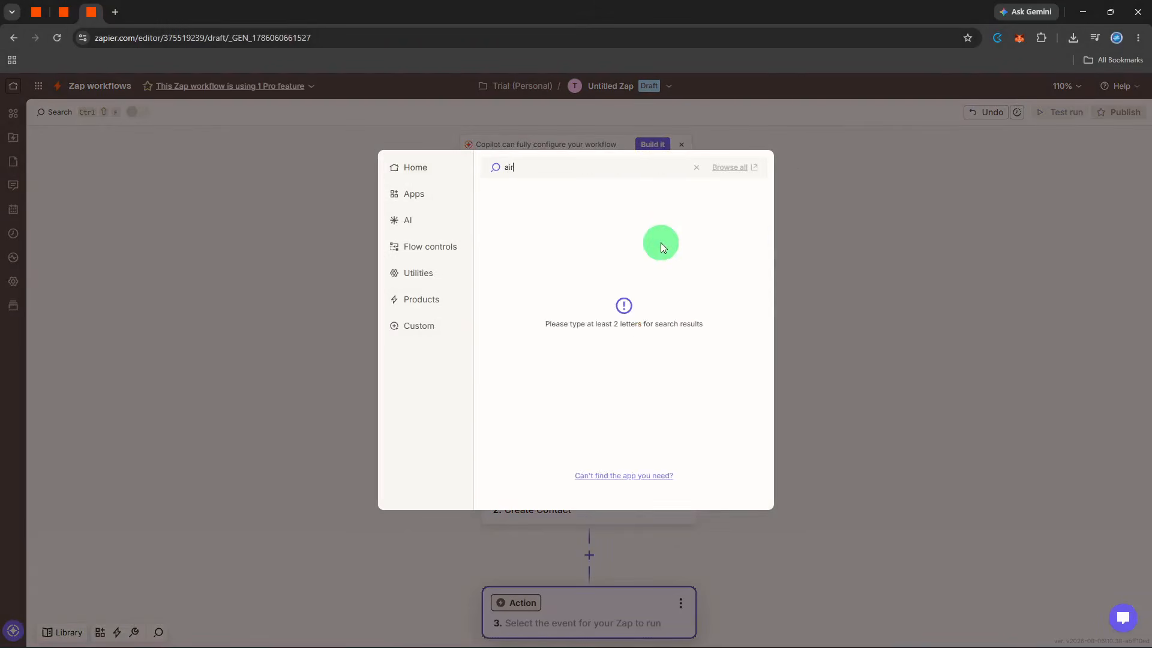
pyautogui.press('BackSpace')
pyautogui.write('rt')
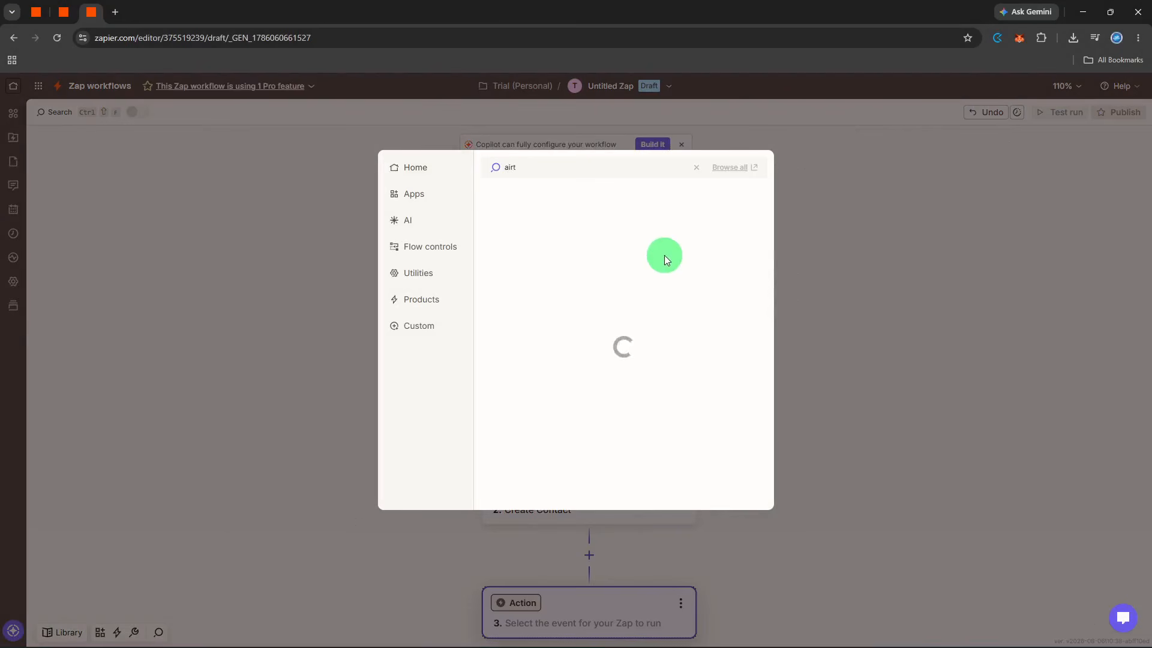
pyautogui.write('a')
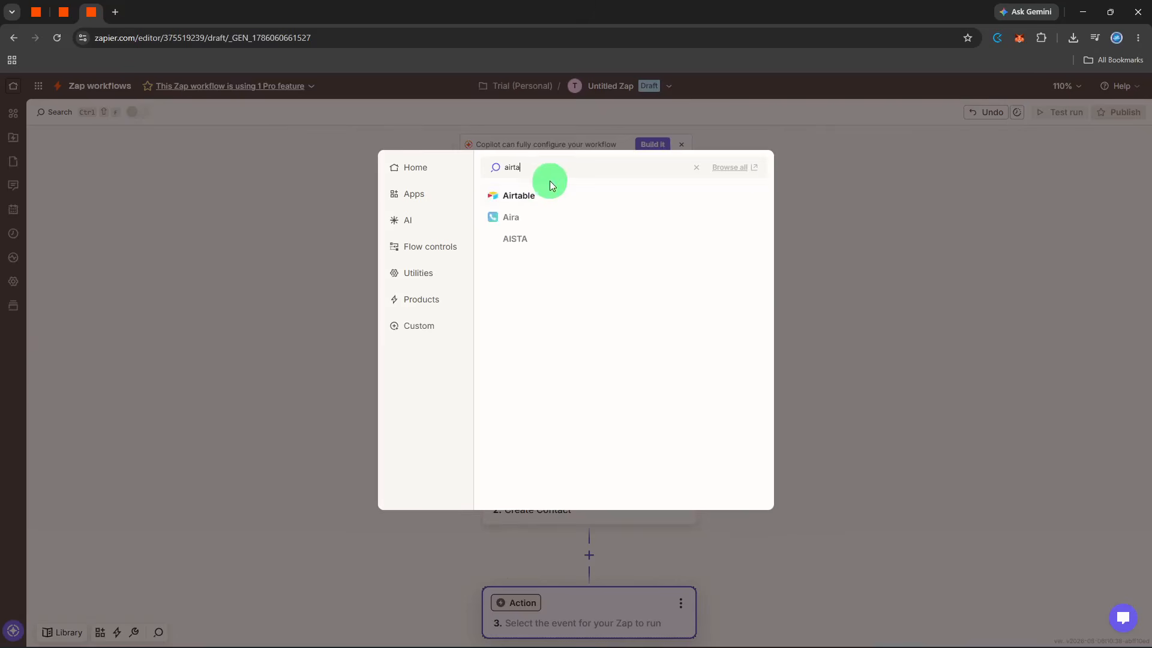
pyautogui.click(545, 191)
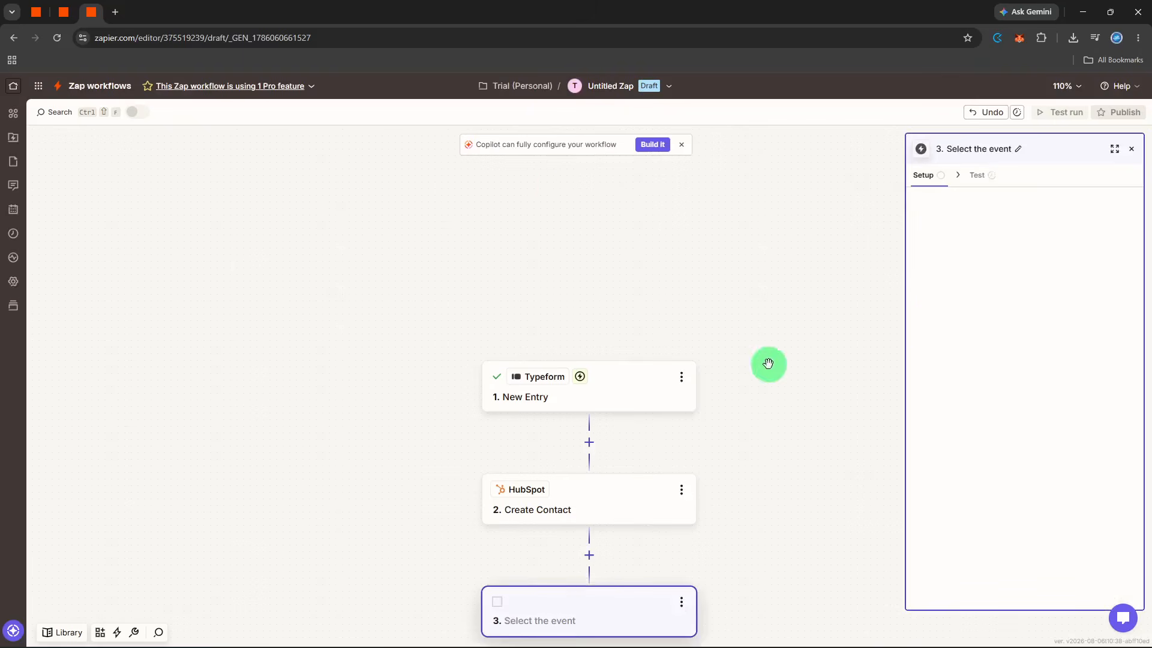
pyautogui.click(974, 270)
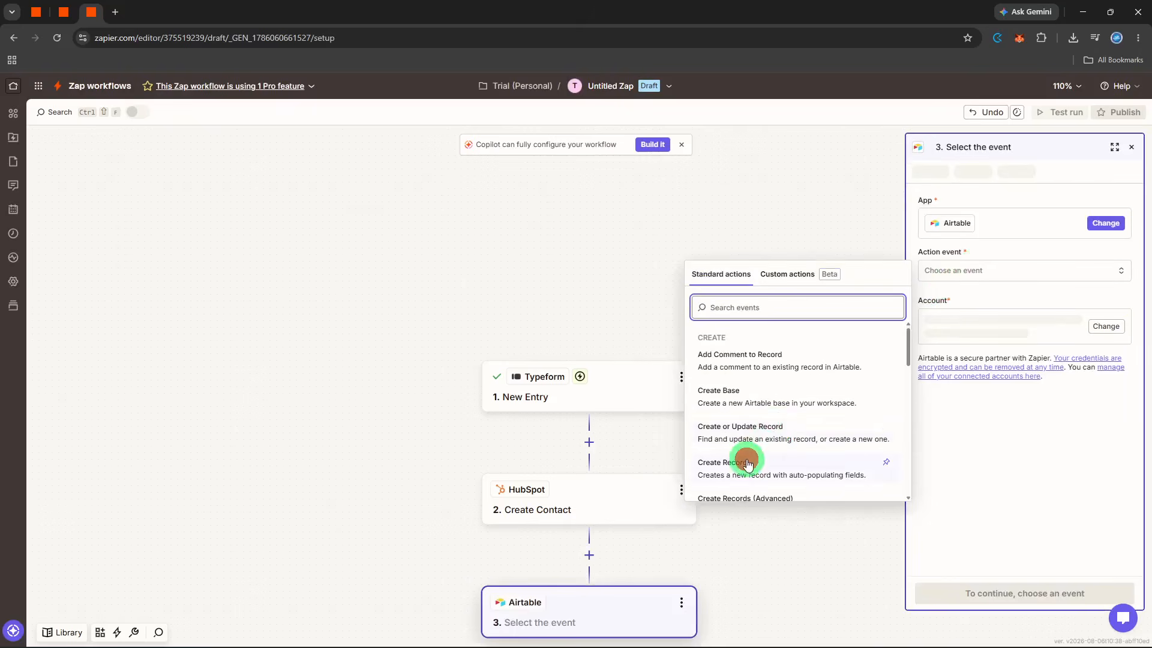
pyautogui.click(746, 459)
pyautogui.click(958, 588)
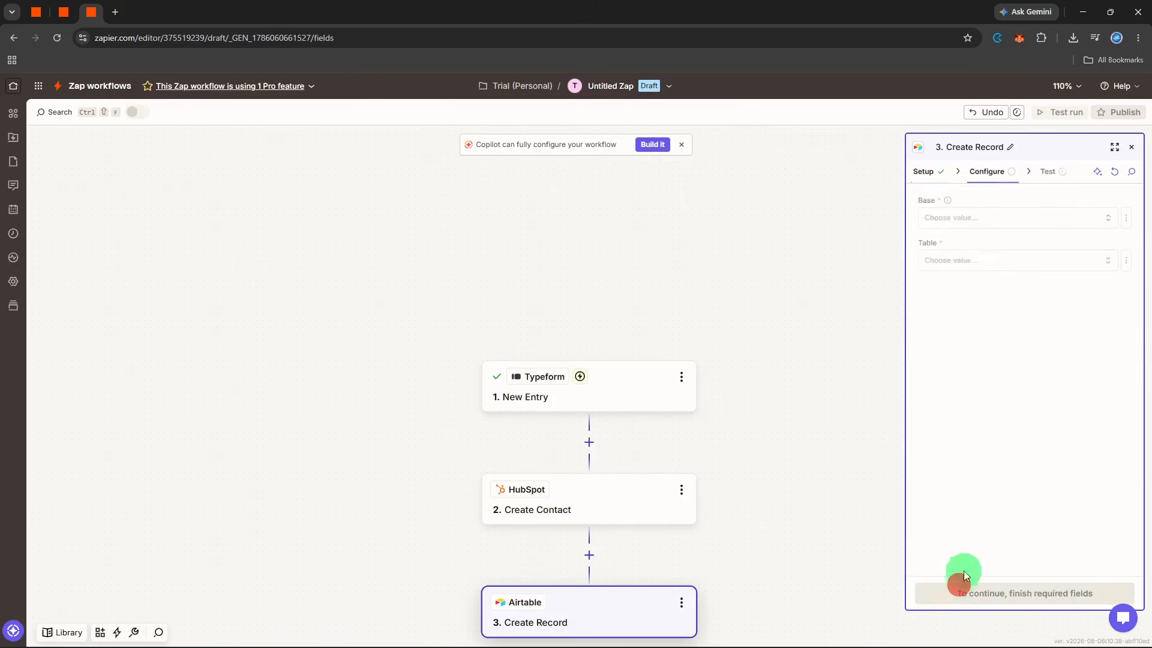
# Step: Select the Employee Related base and one of its tables for the Airtable record, and test the step
pyautogui.click(1005, 216)
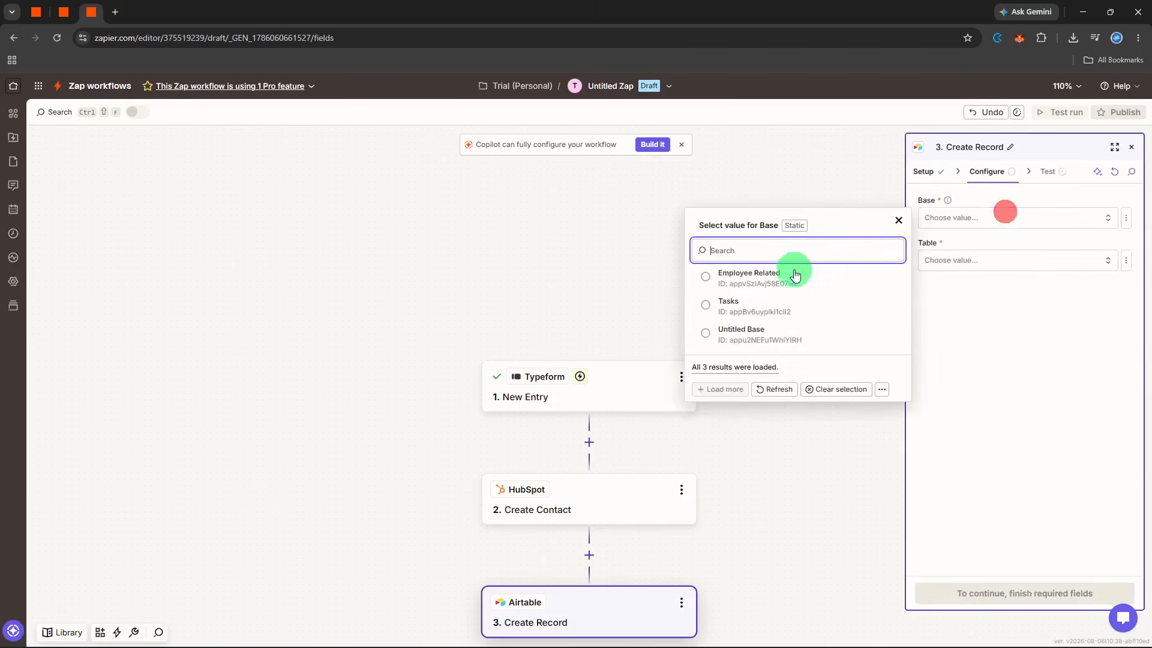
pyautogui.click(786, 273)
pyautogui.click(972, 261)
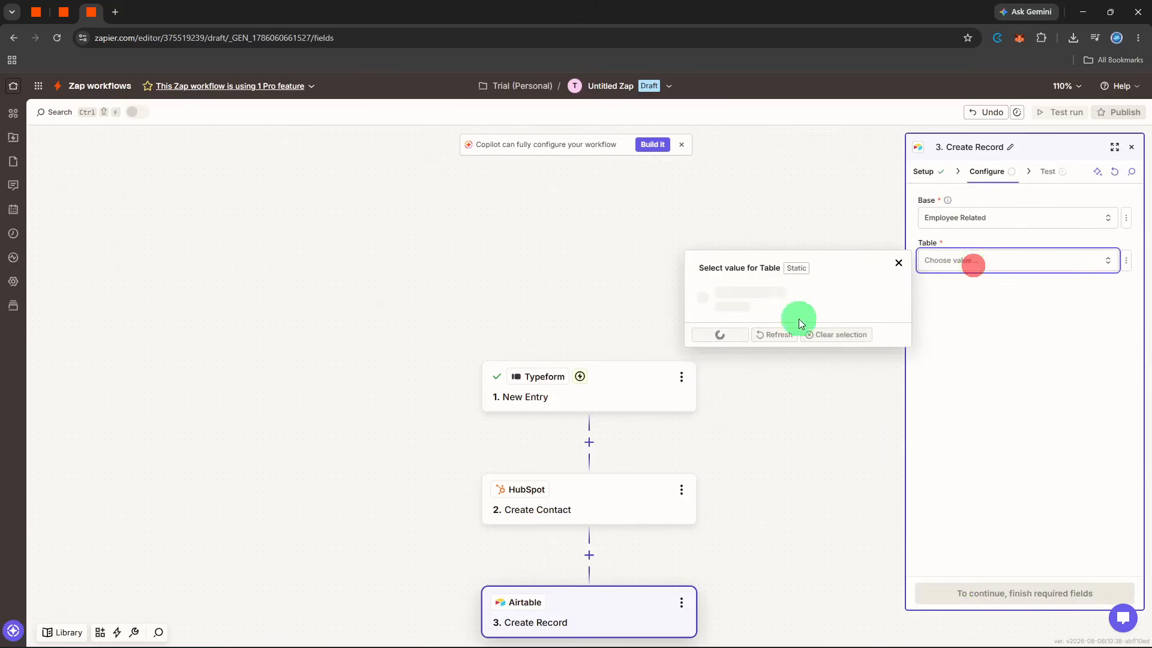
pyautogui.click(768, 320)
pyautogui.click(1030, 594)
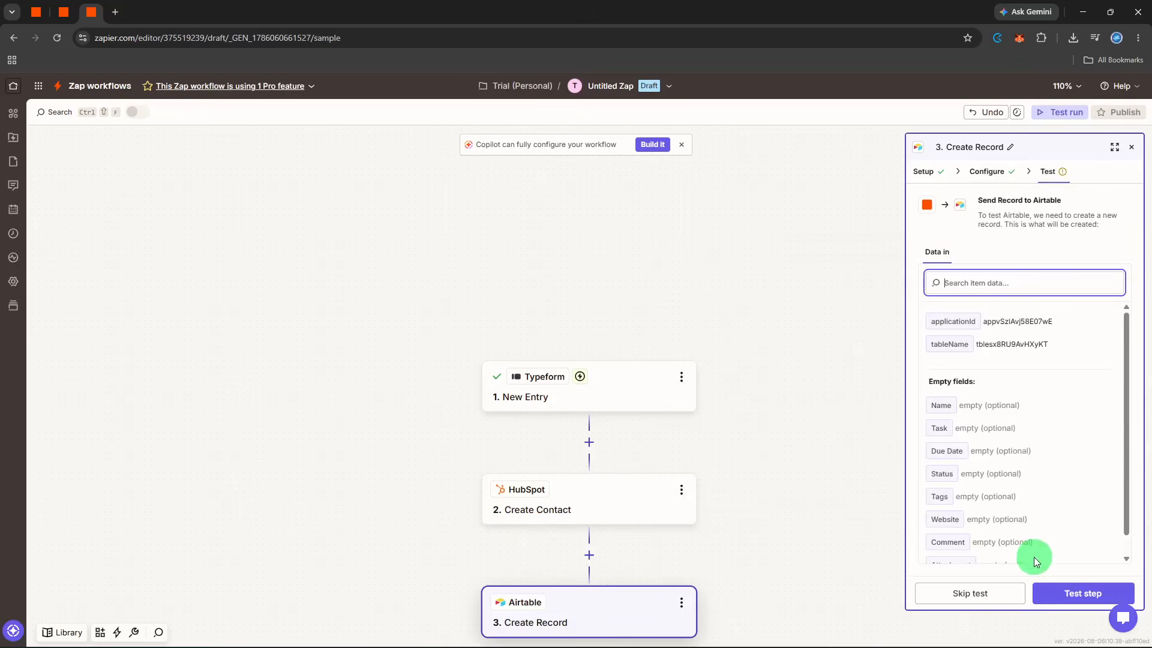
pyautogui.click(1065, 590)
# Step: Add a fourth action after the Airtable step using Slack as its app
pyautogui.scroll(-2, 740, 483)
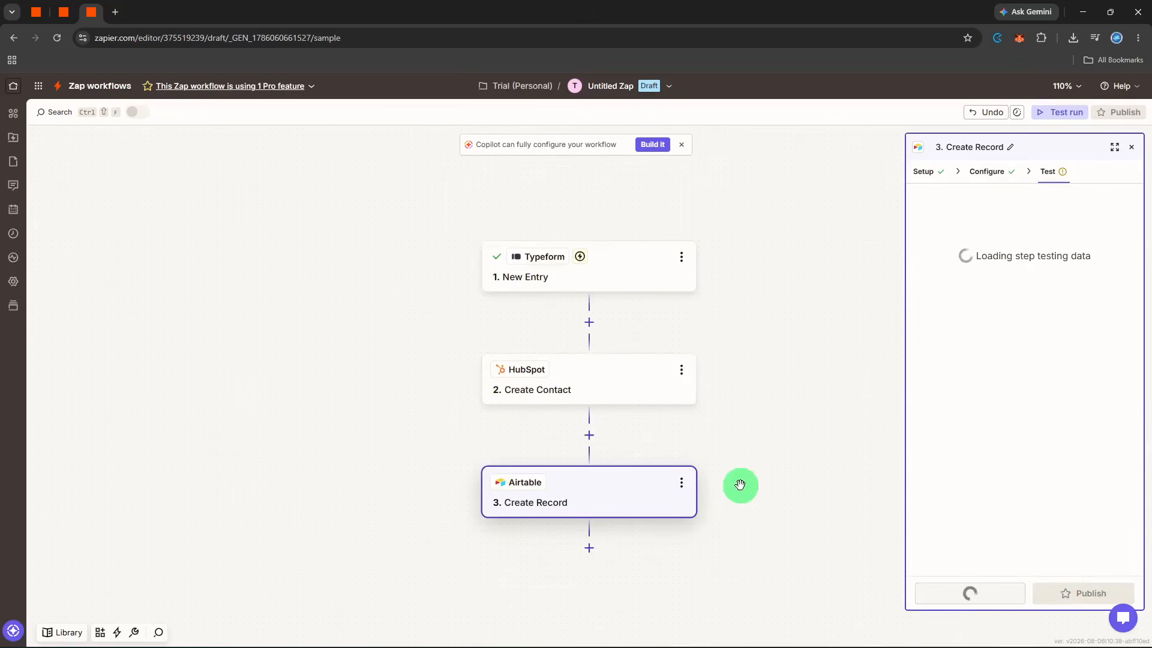
pyautogui.click(596, 548)
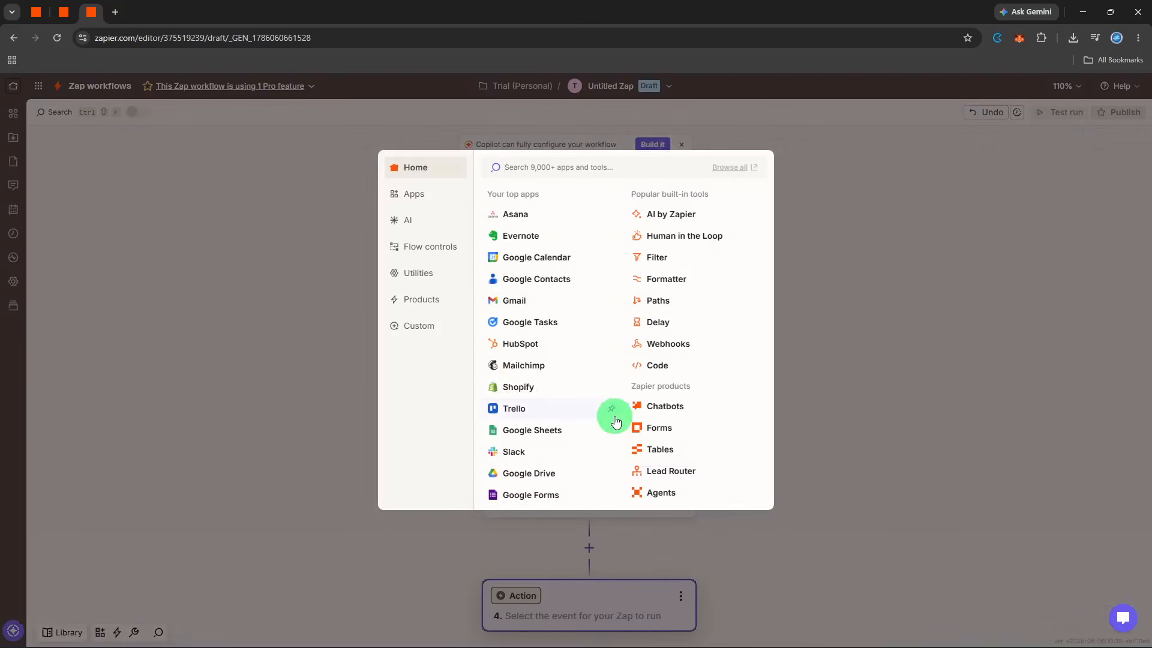
pyautogui.write('slack')
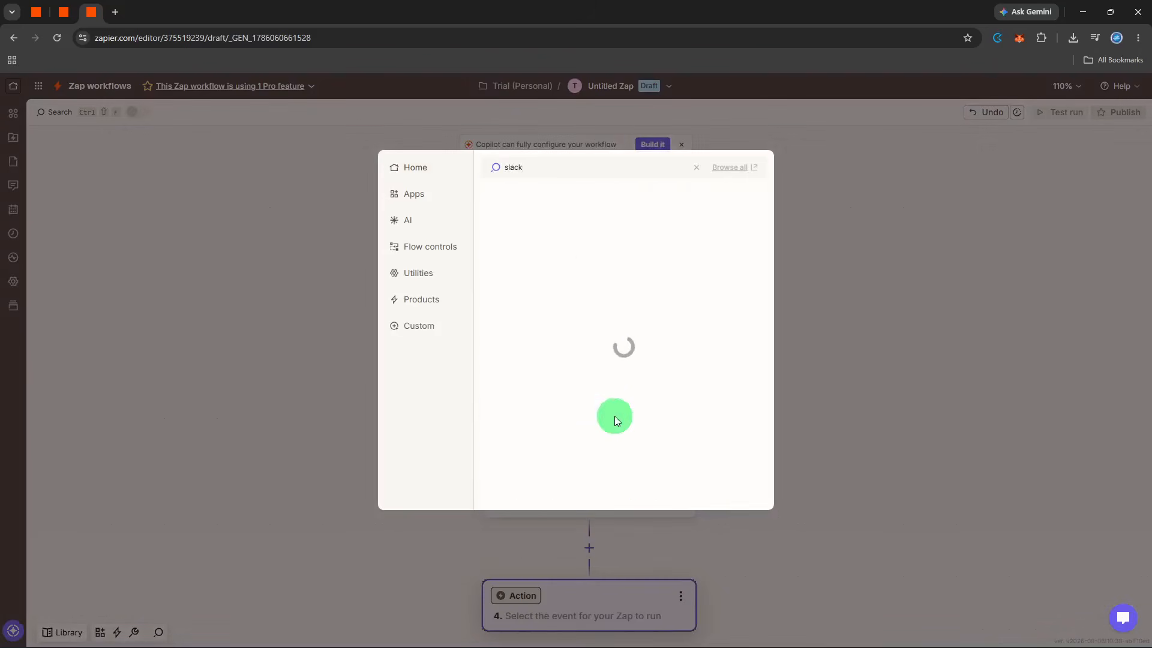
pyautogui.click(540, 196)
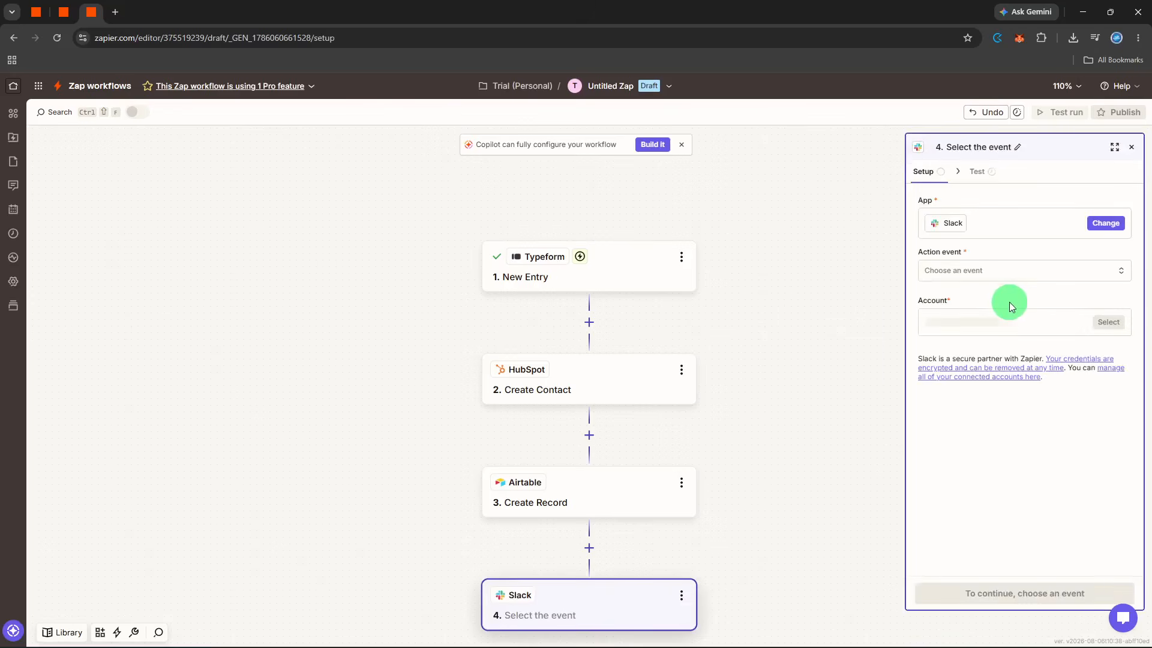
# Step: Set the Slack action's event to Send Channel Message and proceed to its configuration
pyautogui.click(996, 281)
pyautogui.write('se')
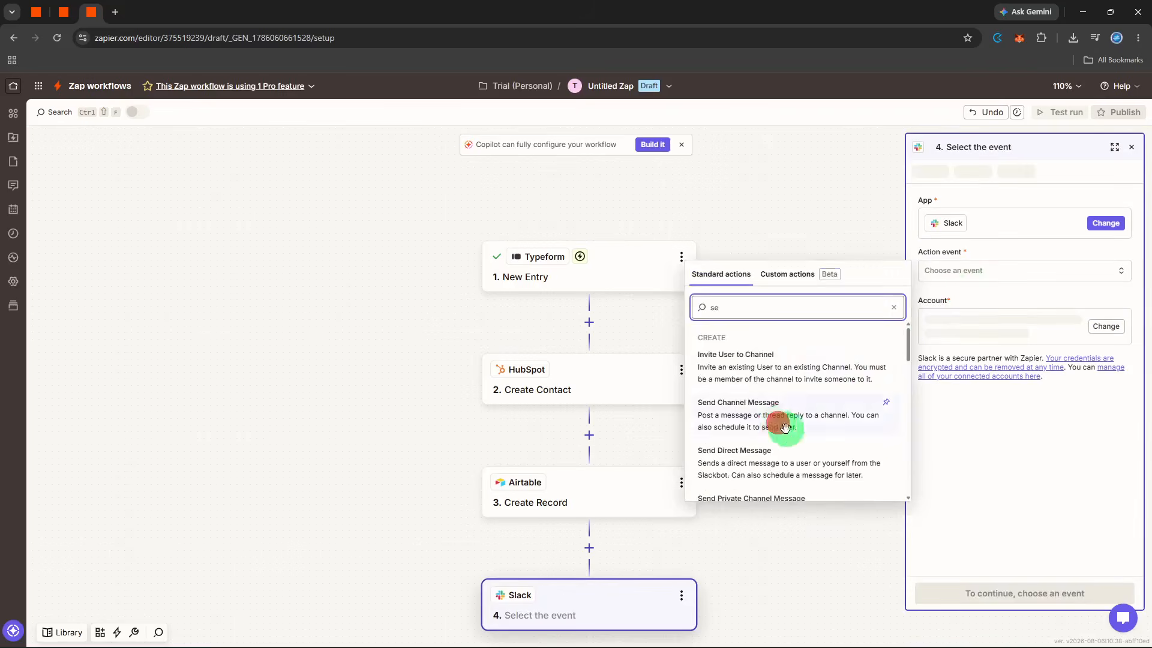
pyautogui.click(780, 424)
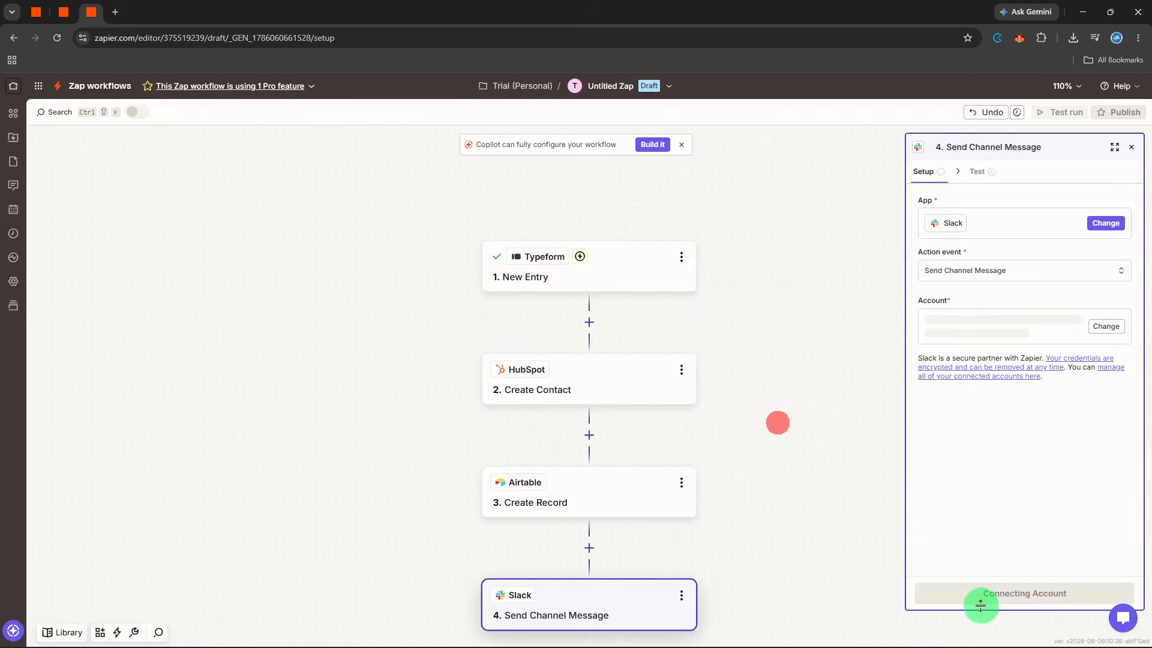
pyautogui.click(984, 593)
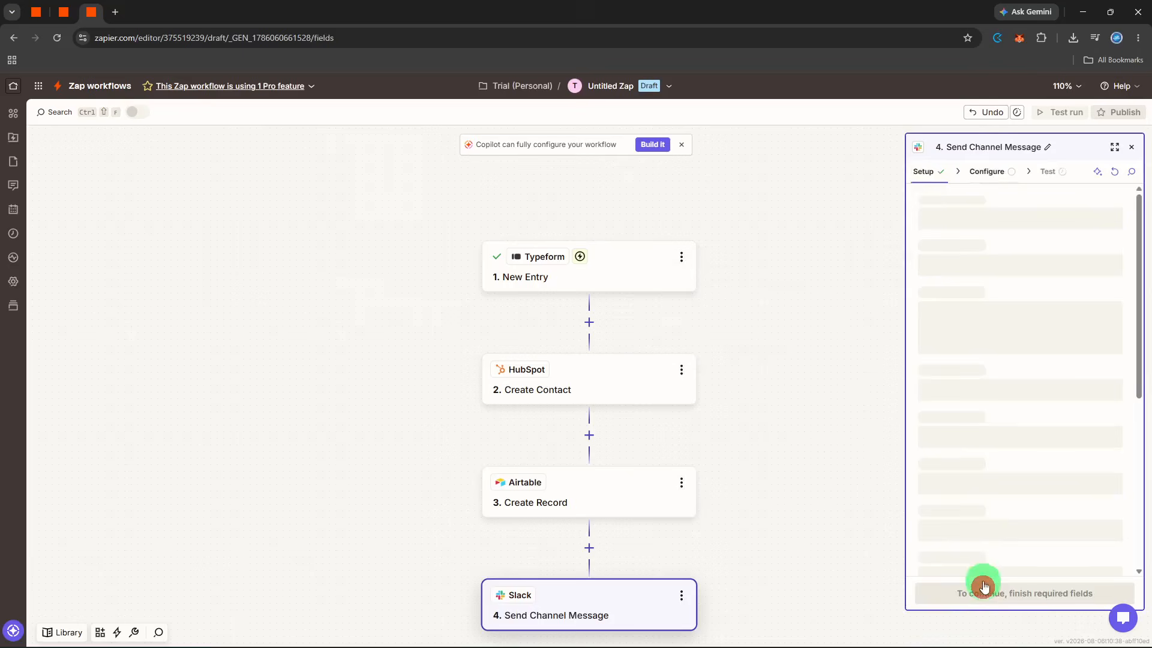
# Step: Choose the social channel for the Slack message, enter "new recruit" as the message text, and test the step
pyautogui.click(987, 229)
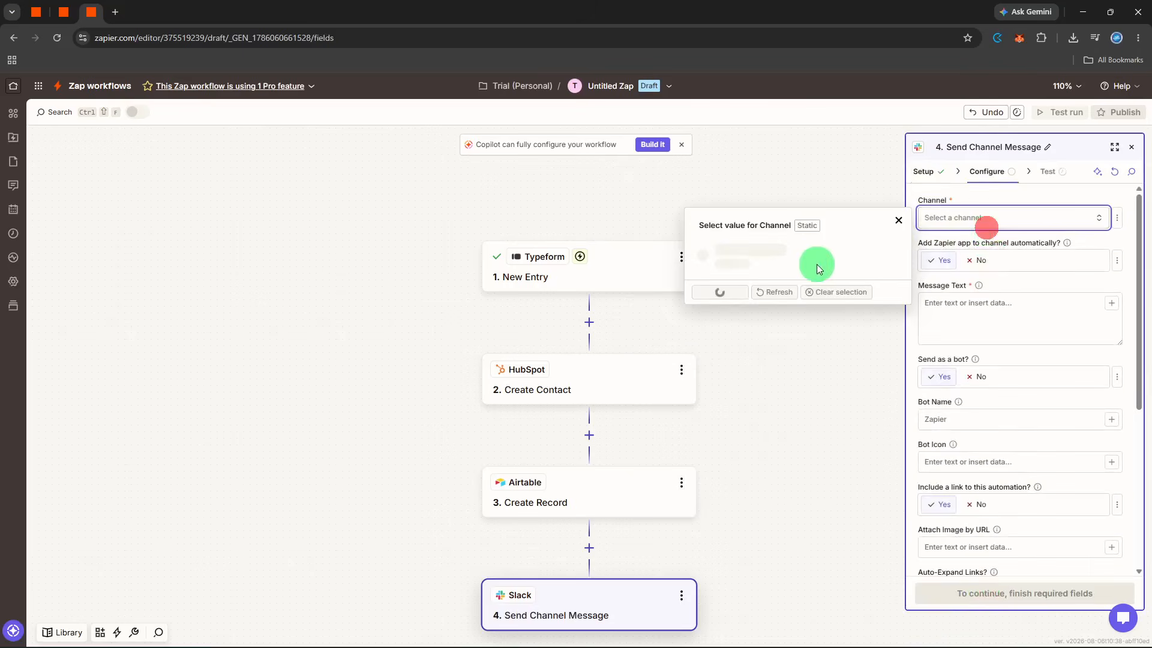
pyautogui.click(789, 271)
pyautogui.click(946, 311)
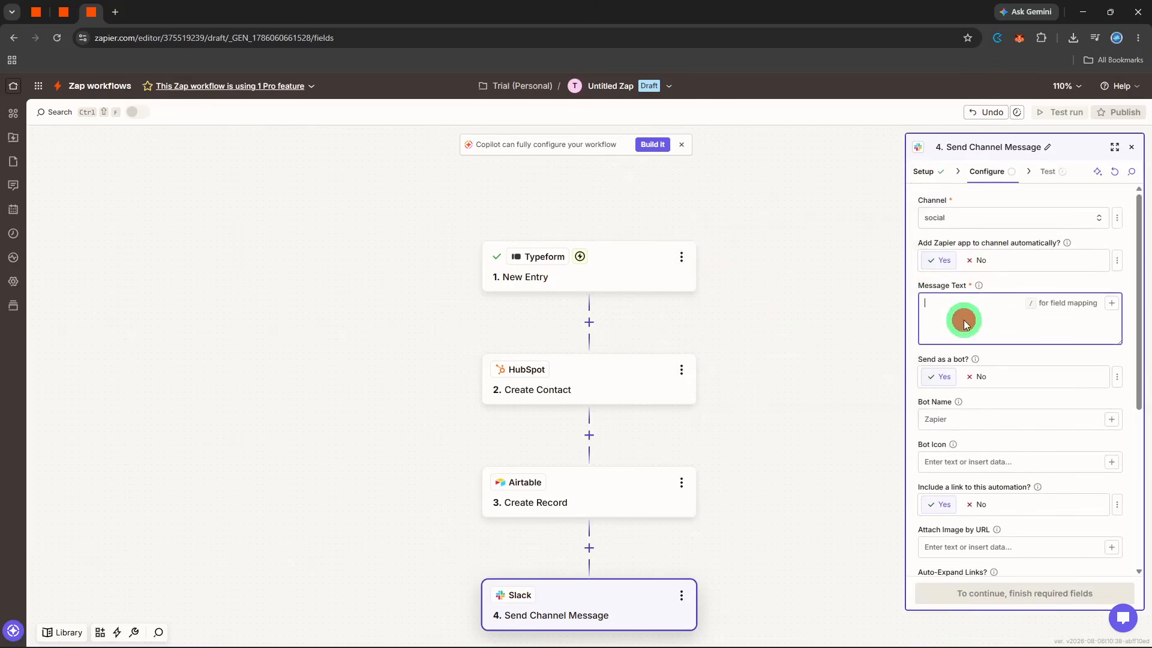
pyautogui.write('ne')
pyautogui.write('w recruit')
pyautogui.click(994, 353)
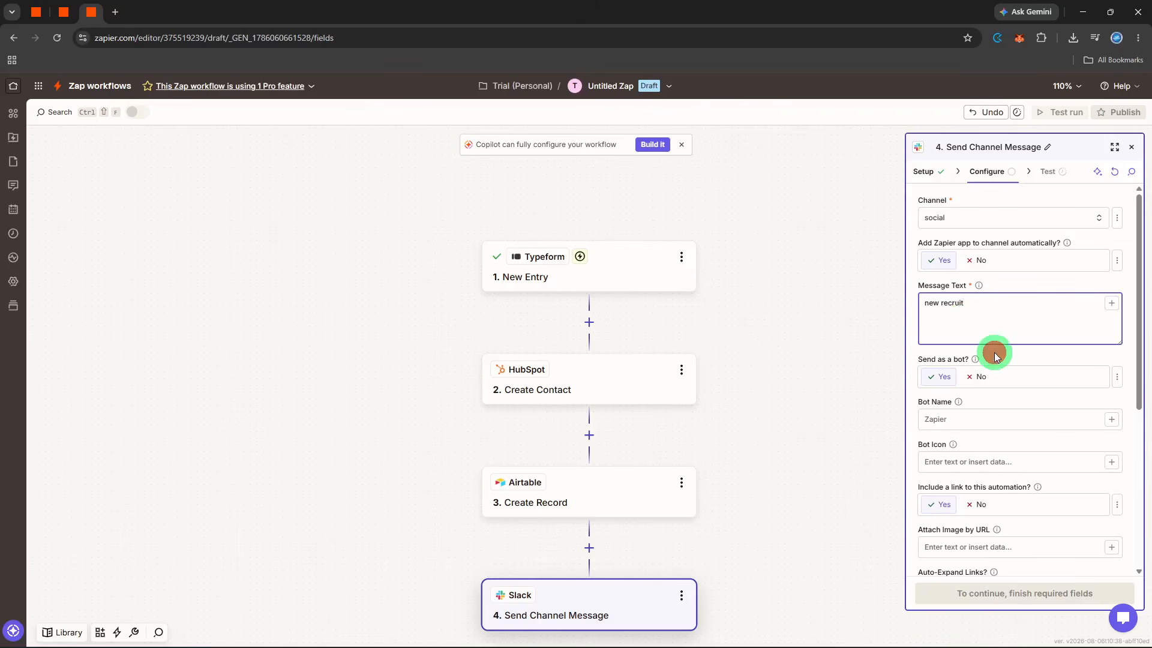
pyautogui.click(1026, 593)
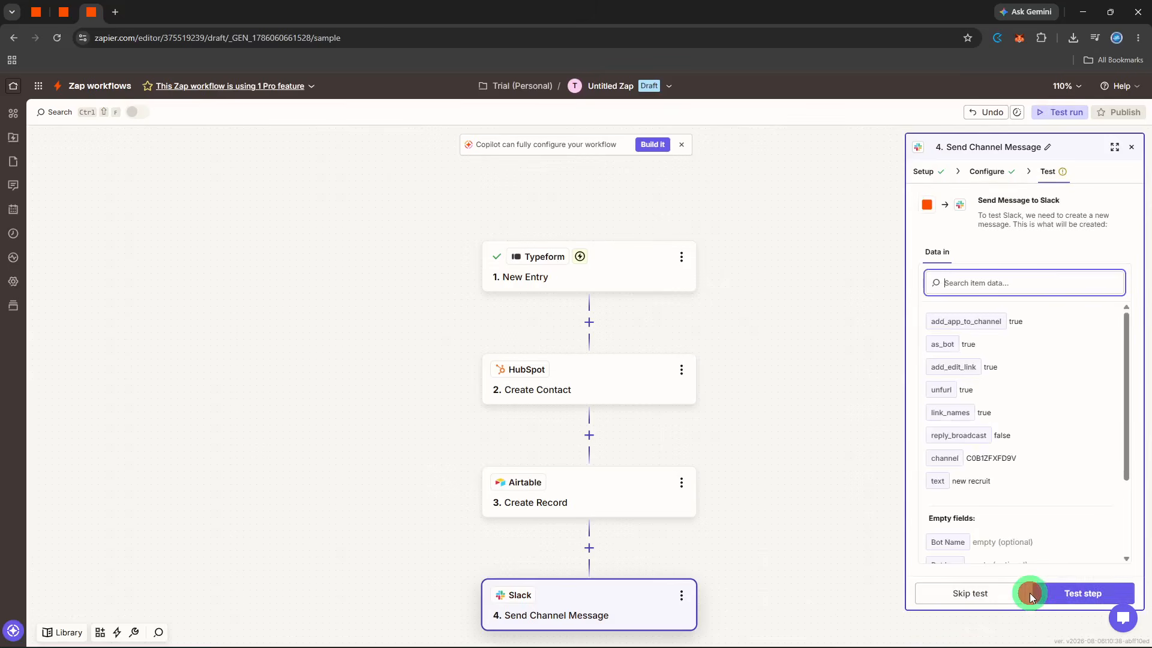
pyautogui.click(1031, 596)
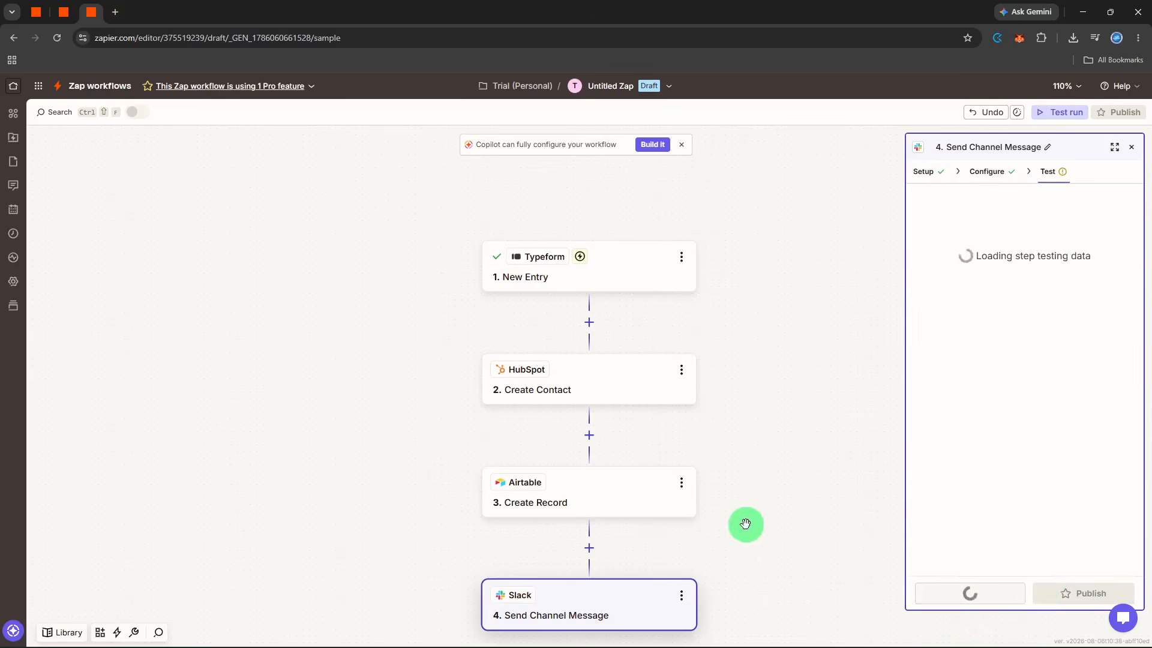
# Step: Add an Asana action with the Create Subtask event after the Slack step and proceed to its configuration
pyautogui.scroll(-1, 746, 524)
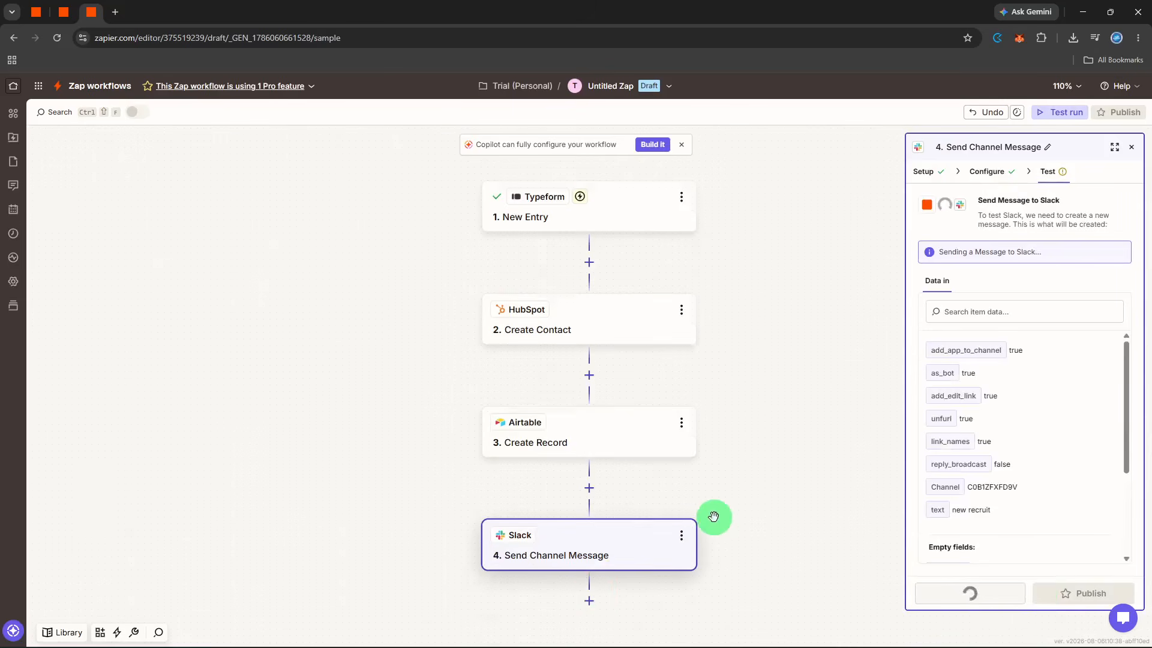
pyautogui.click(594, 602)
pyautogui.click(529, 219)
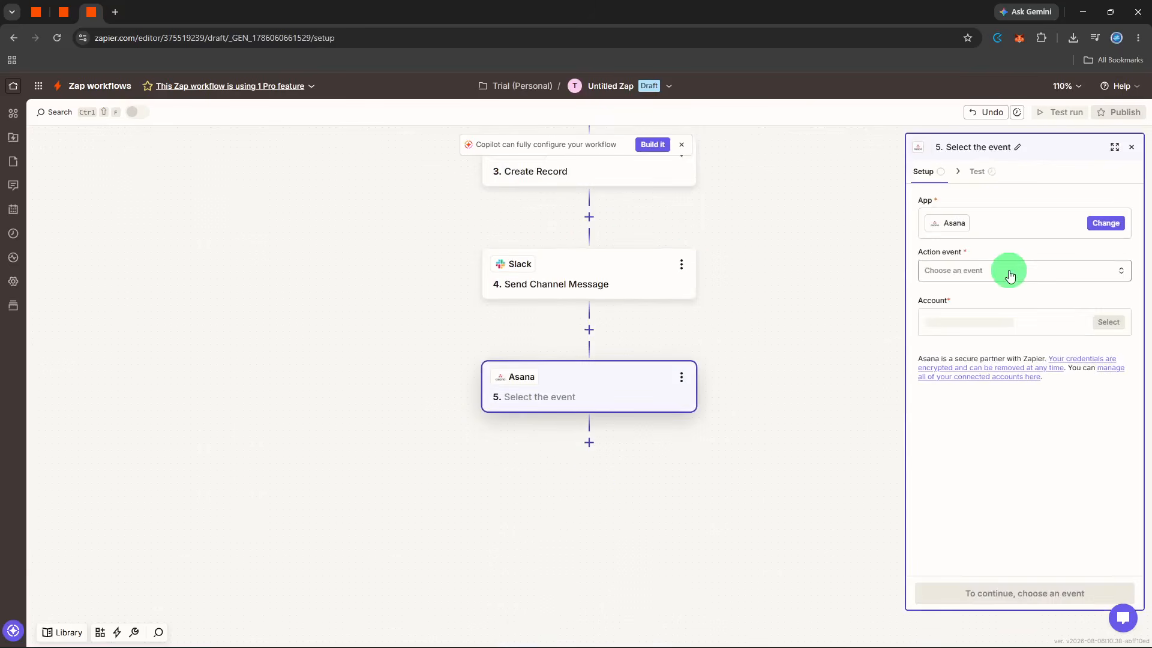
pyautogui.click(1009, 275)
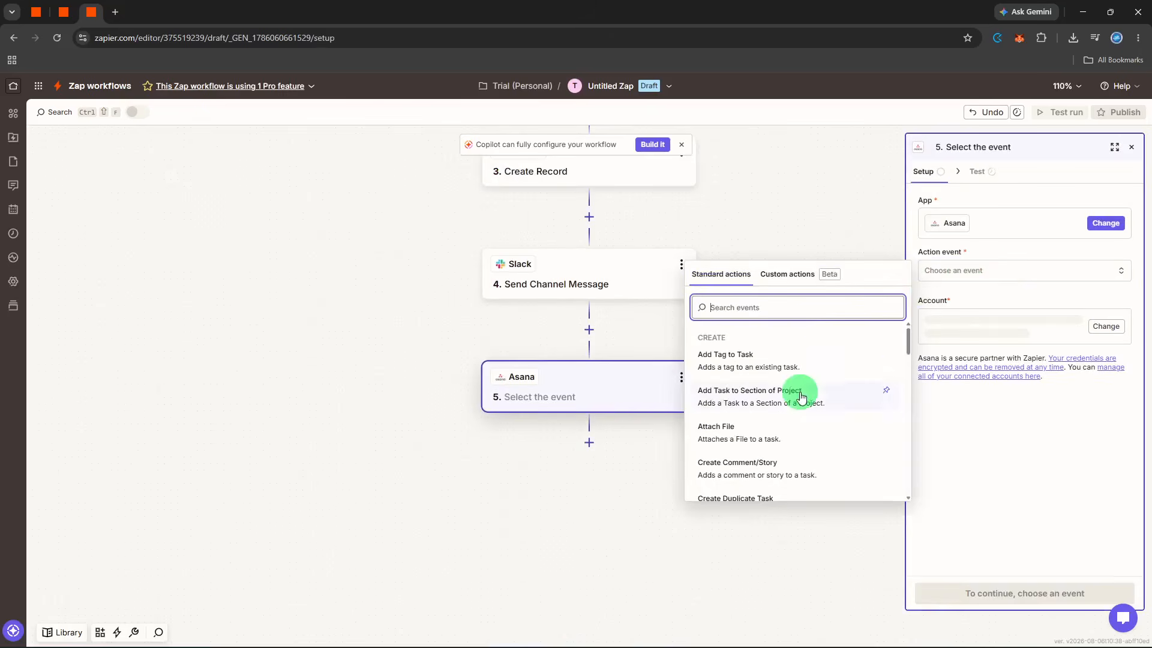
pyautogui.write('a')
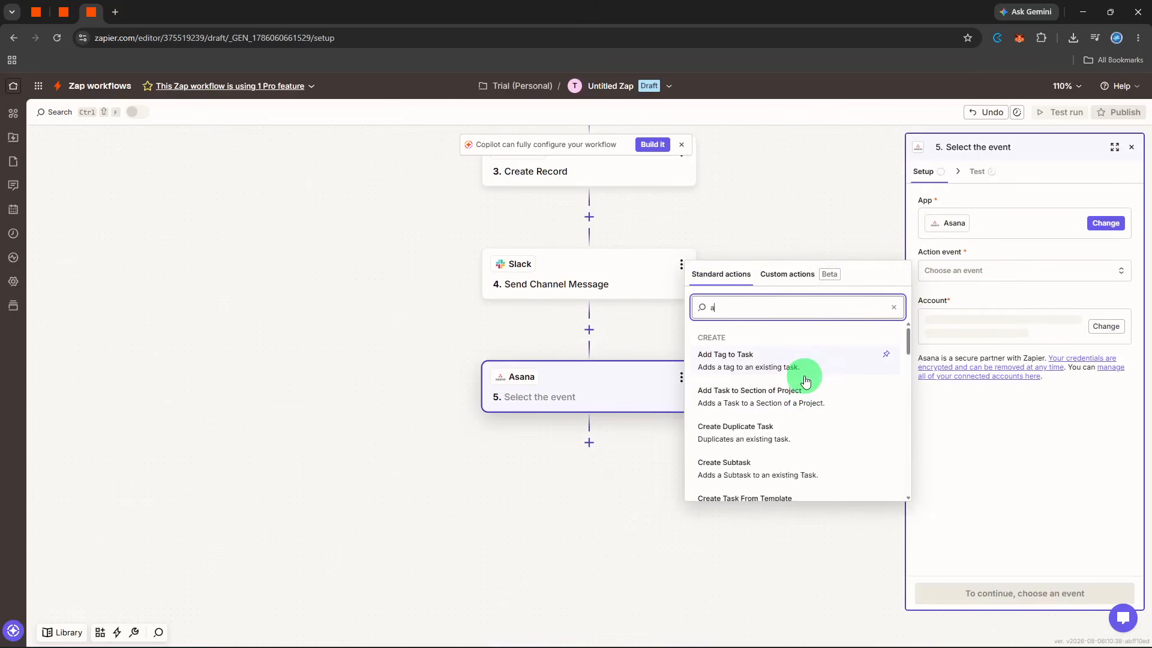
pyautogui.click(777, 471)
pyautogui.click(1000, 591)
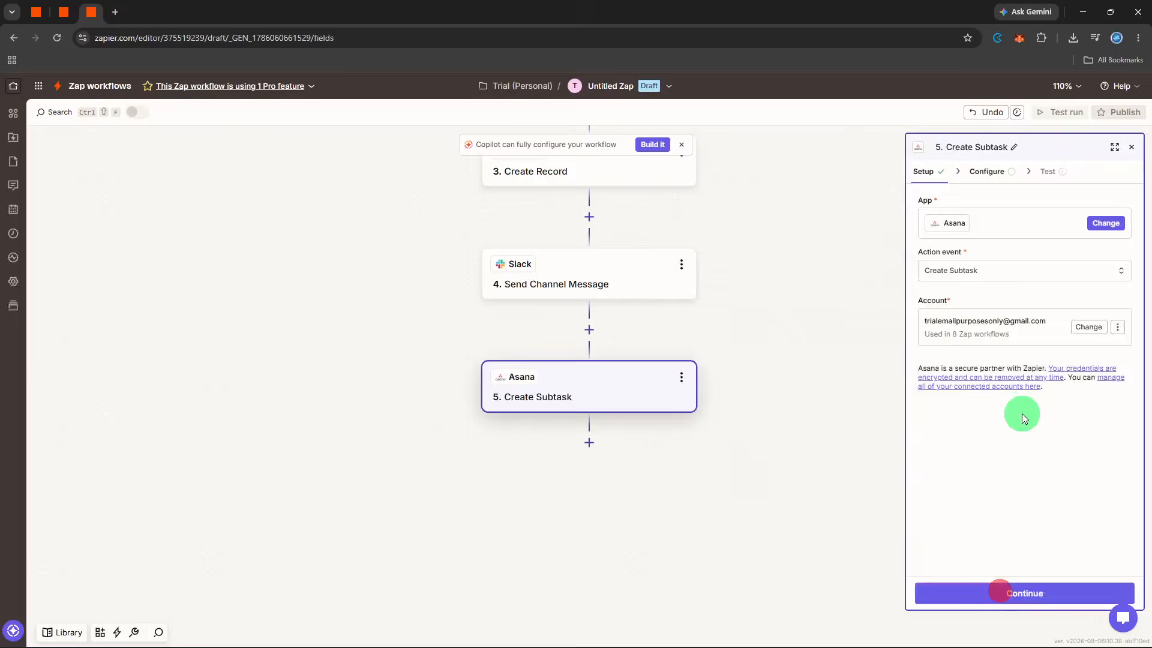
# Step: Set the Asana subtask's workspace to My workspace and its project to Trial's first project
pyautogui.click(1002, 221)
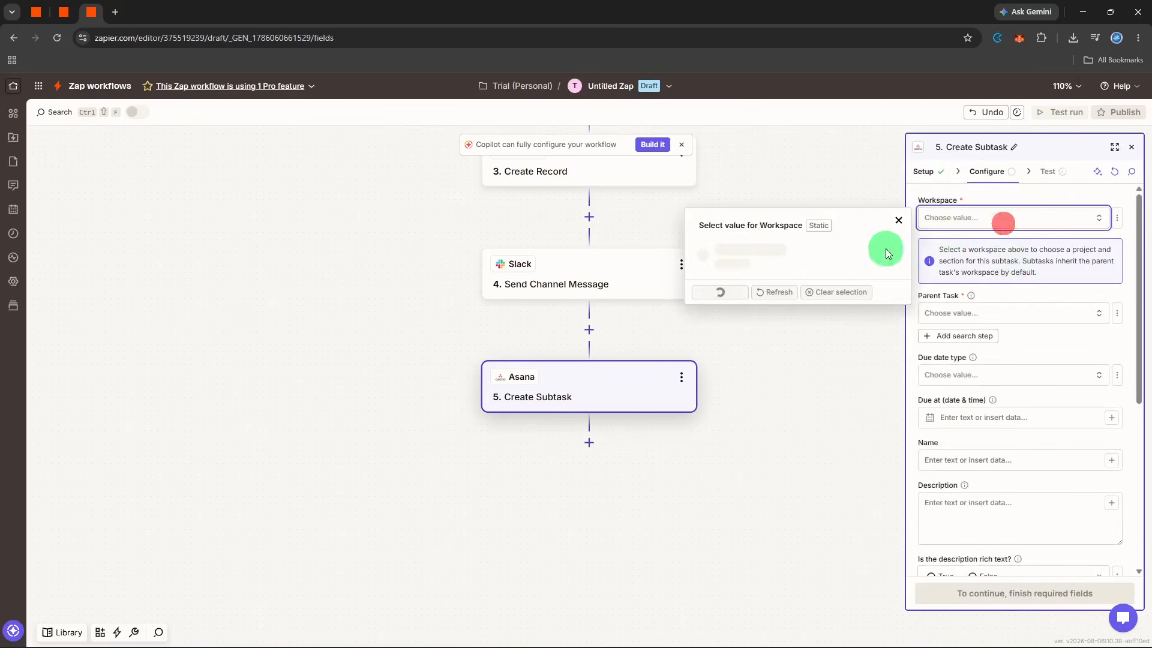
pyautogui.click(765, 261)
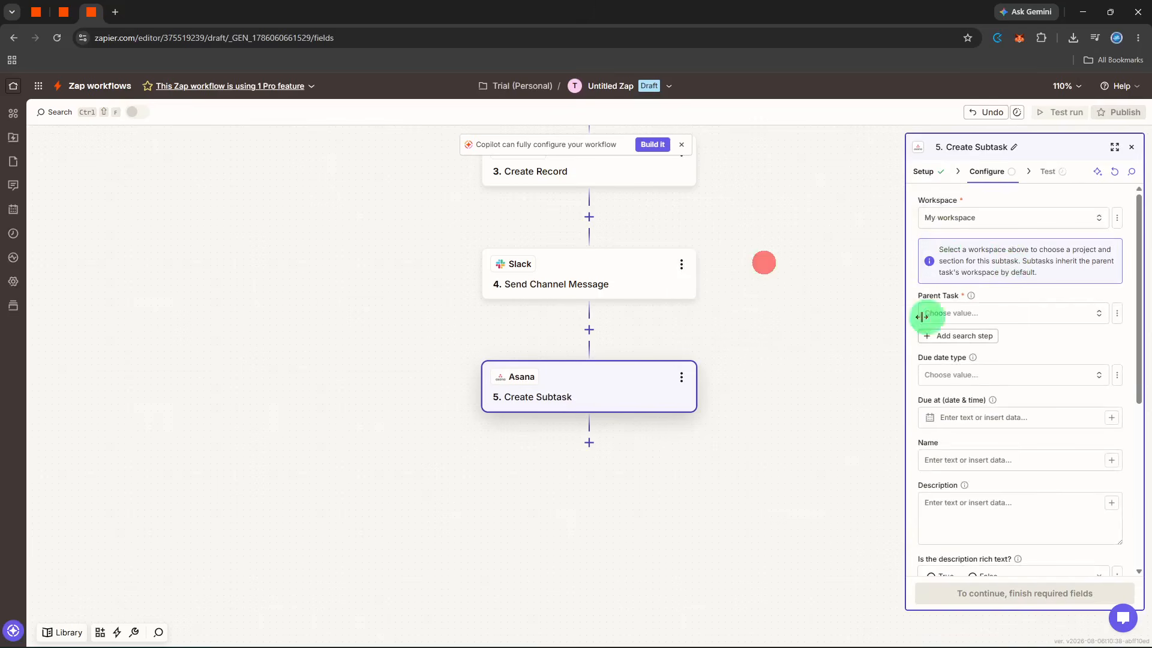
pyautogui.click(937, 314)
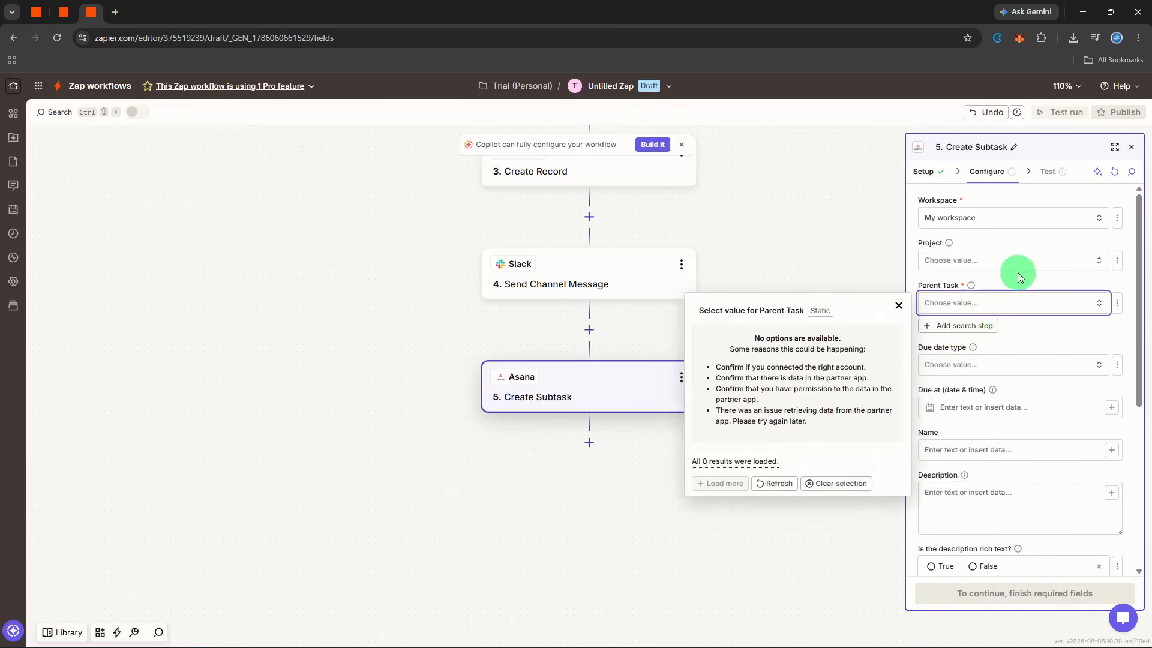
pyautogui.click(1014, 258)
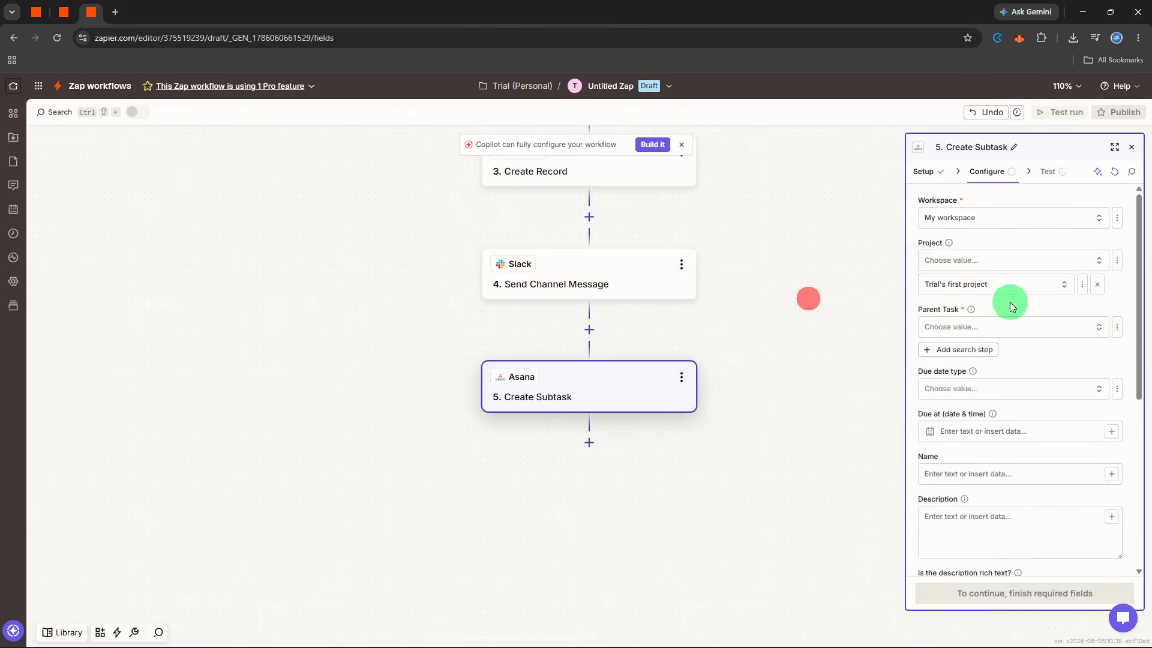
# Step: Choose the contact follow-up task as the subtask's parent task, test the Asana step, and close its settings
pyautogui.click(1001, 327)
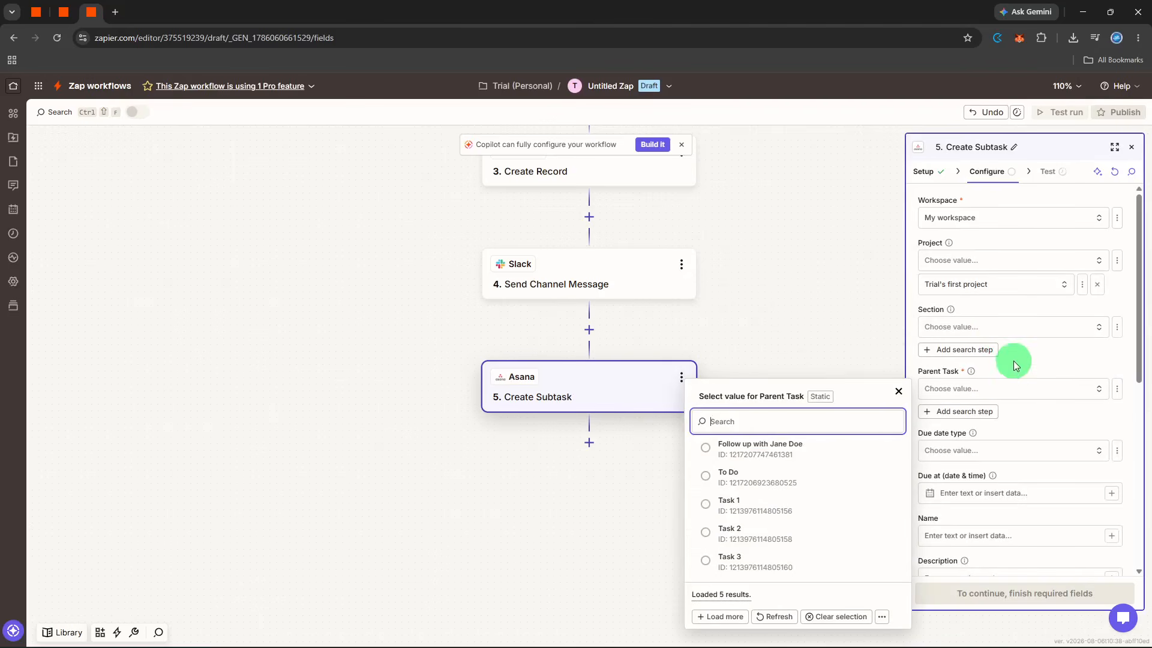
pyautogui.click(854, 456)
pyautogui.click(1027, 594)
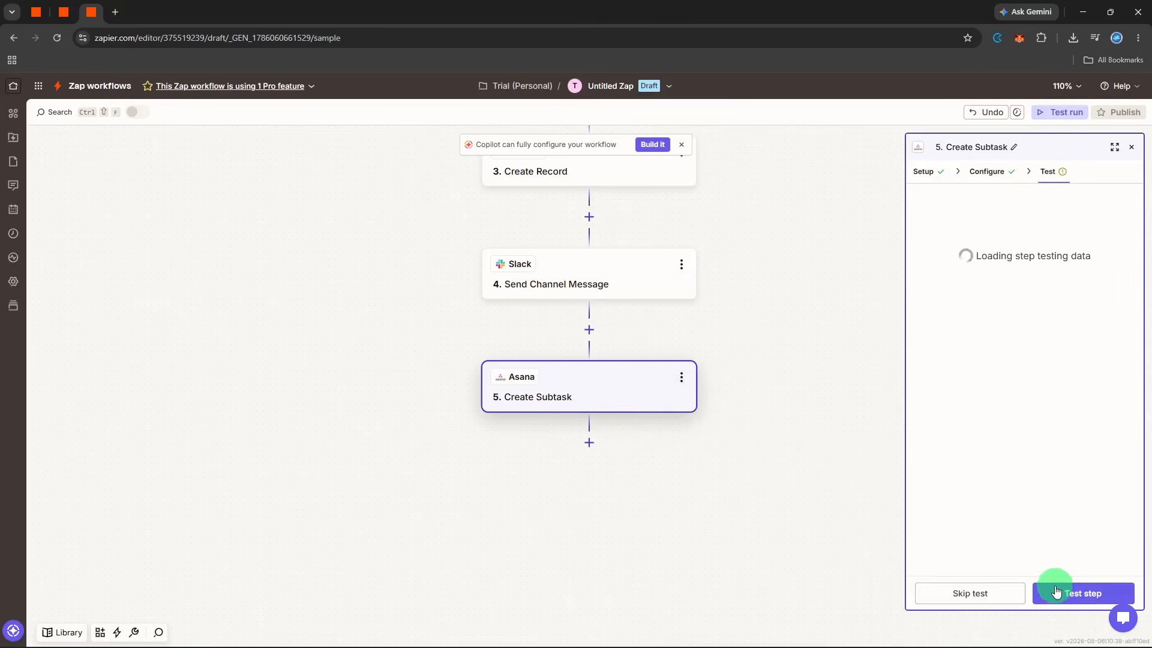
pyautogui.click(1057, 594)
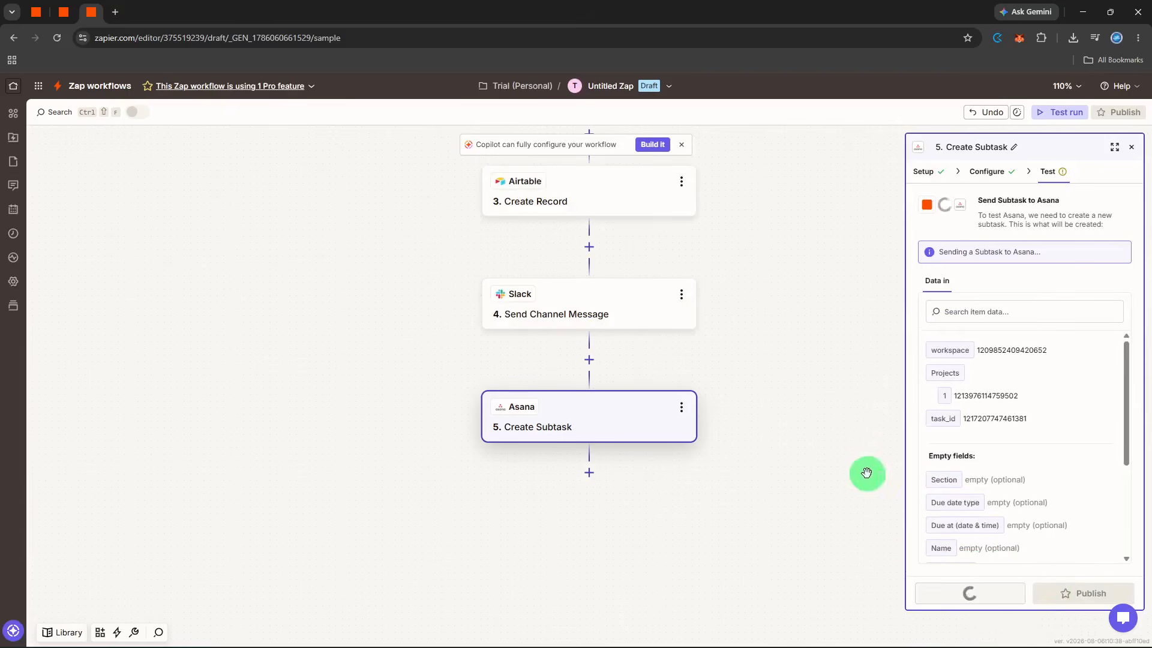
pyautogui.click(1132, 147)
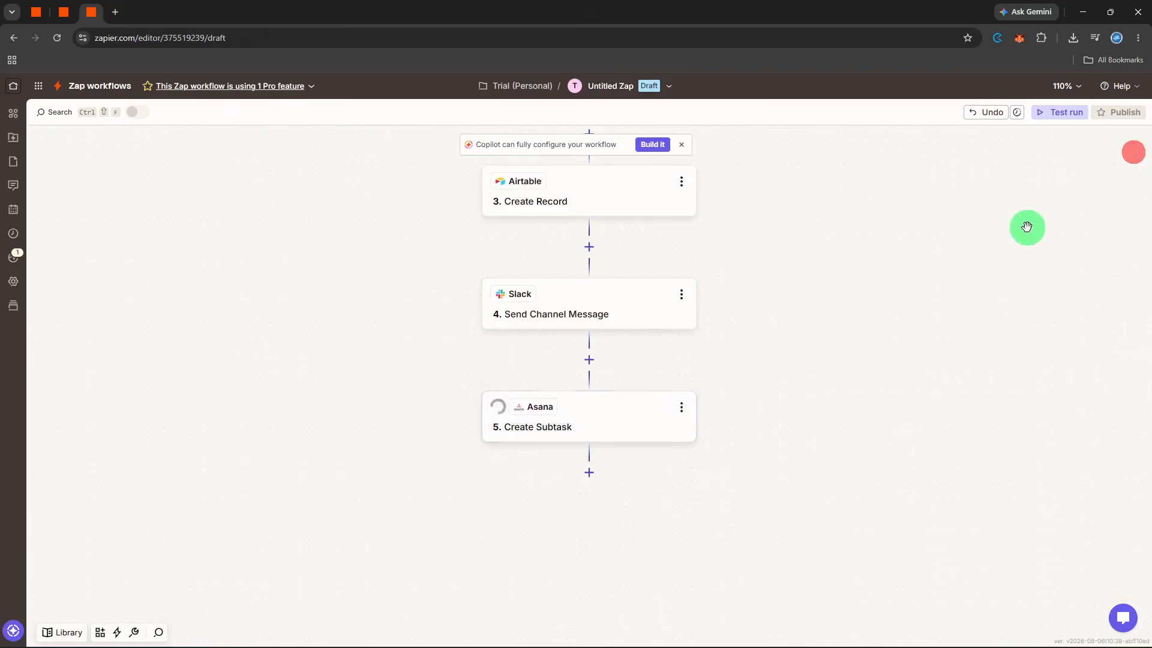
# Step: Rename the untitled Zap as "create task"
pyautogui.scroll(5, 1026, 228)
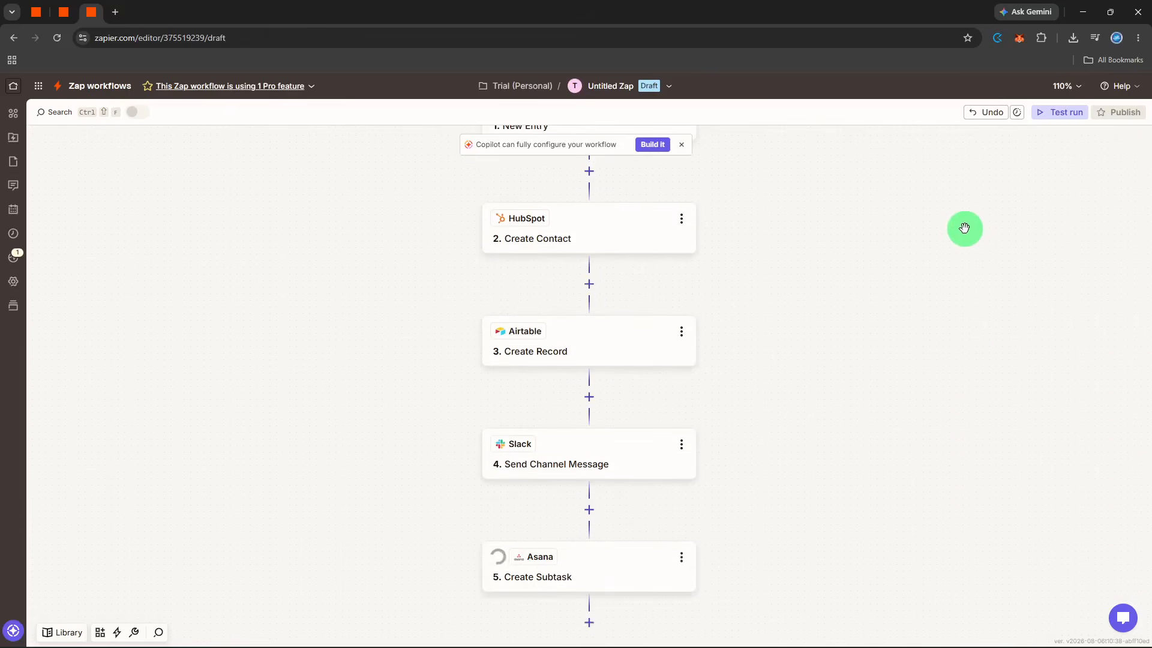
pyautogui.scroll(2, 964, 228)
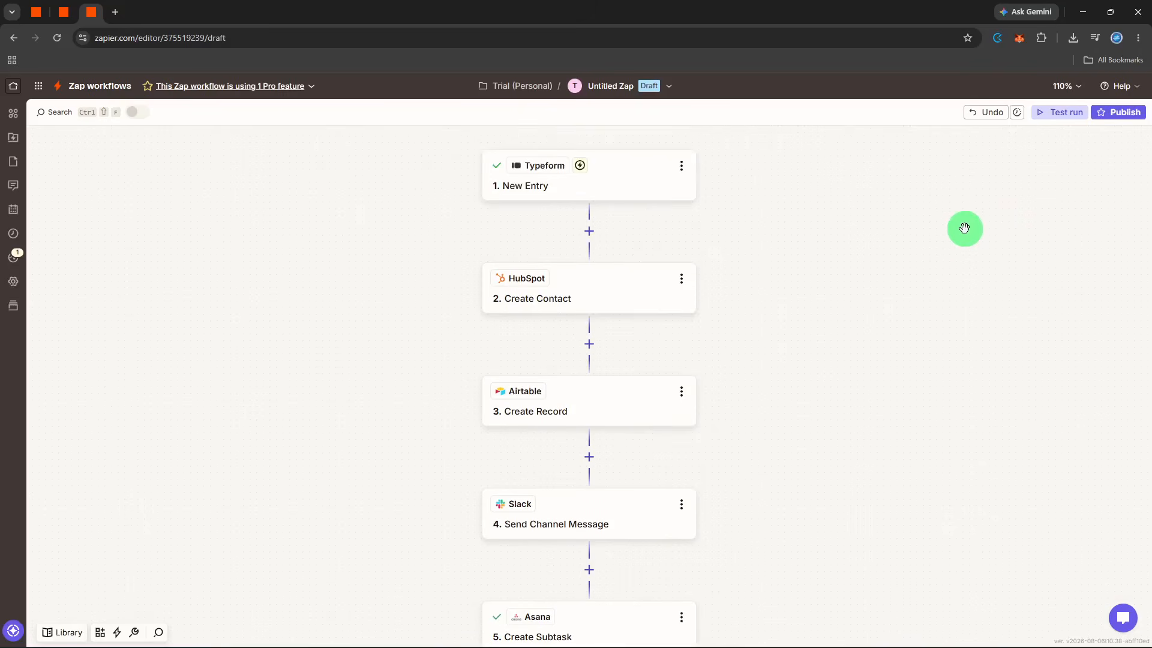
pyautogui.scroll(1, 964, 228)
pyautogui.click(626, 97)
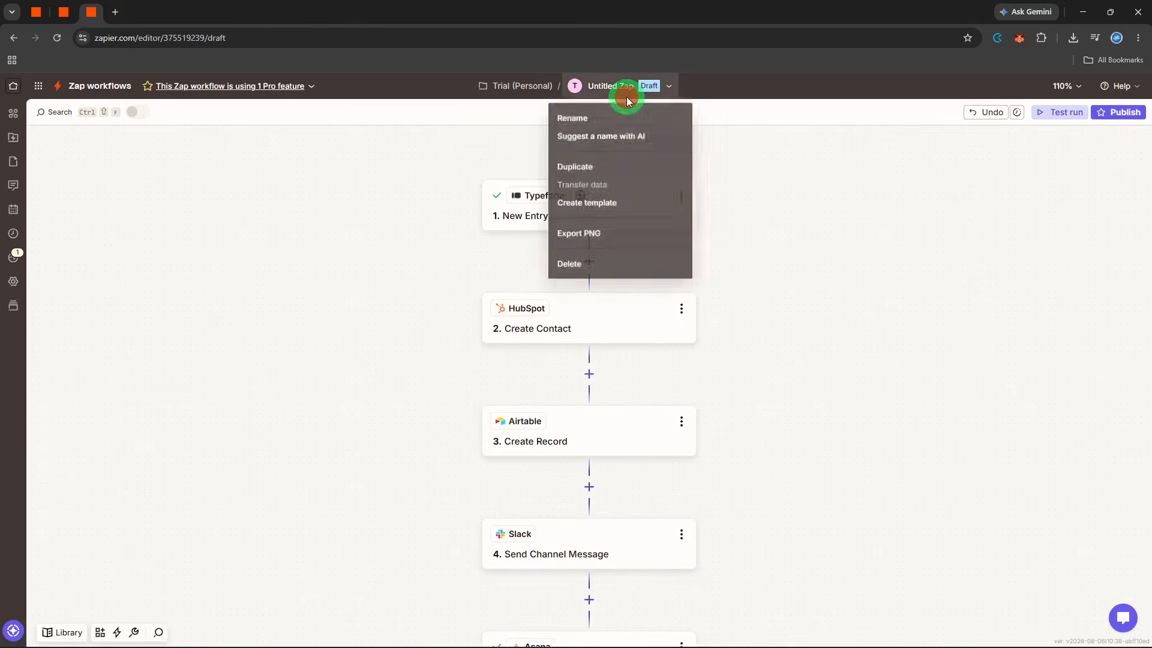
pyautogui.click(615, 115)
pyautogui.press('BackSpace')
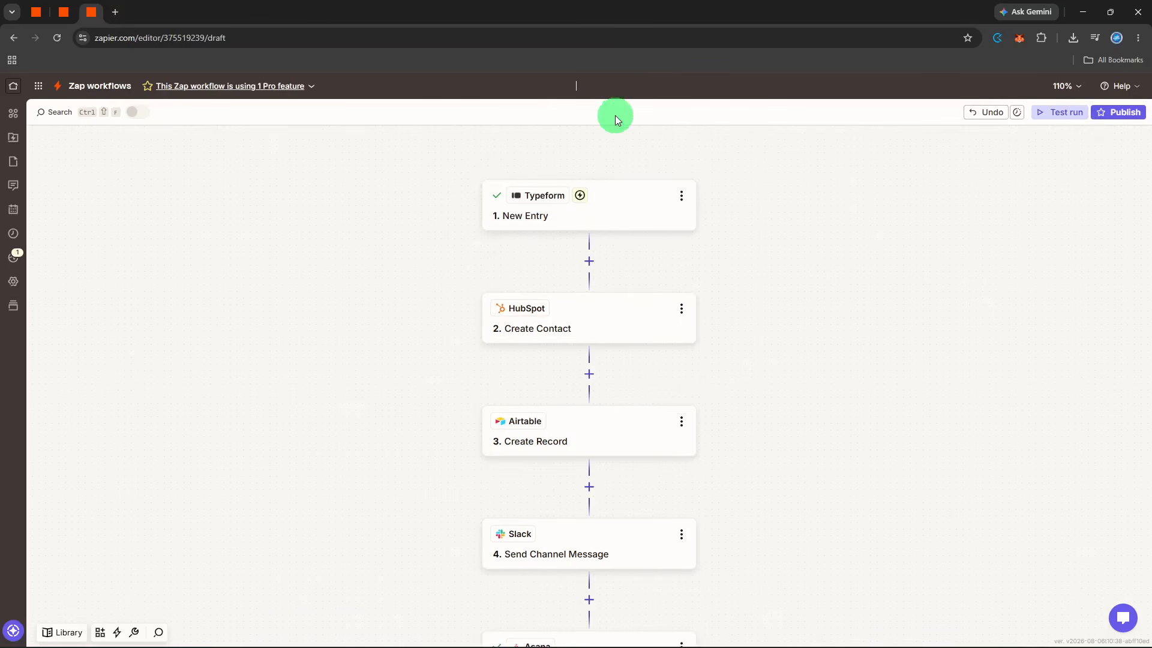
pyautogui.write('create task')
pyautogui.press('Return')
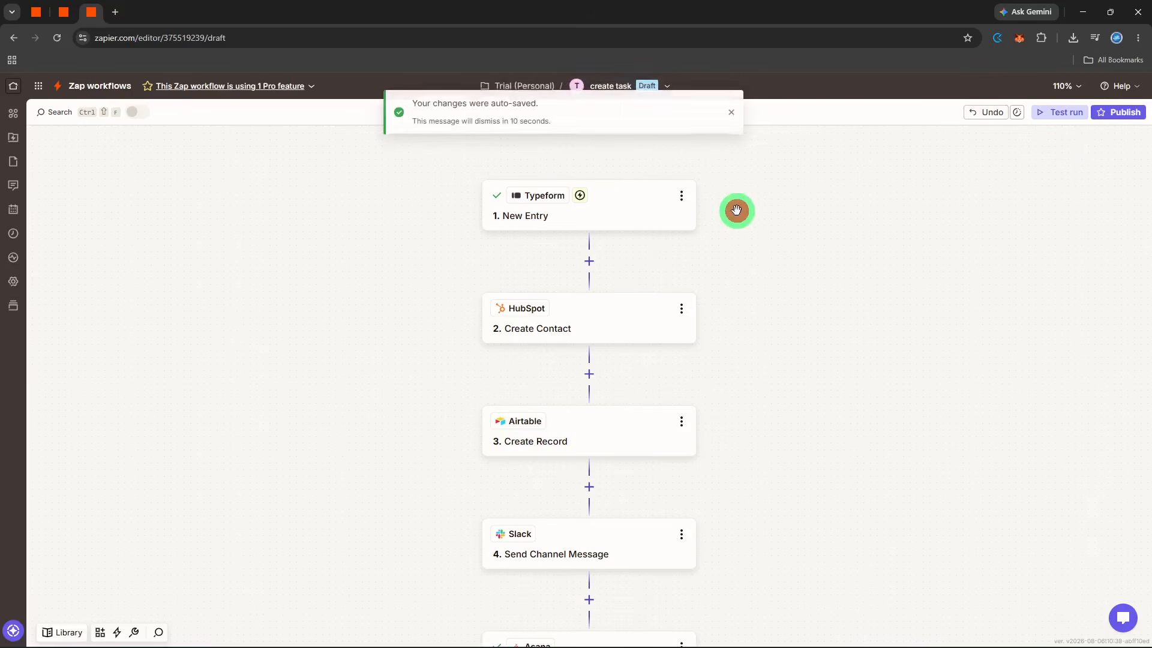
# Step: Add a Google Calendar action with the Create Detailed Event event after the Asana step and proceed to its configuration
pyautogui.scroll(-1, 737, 210)
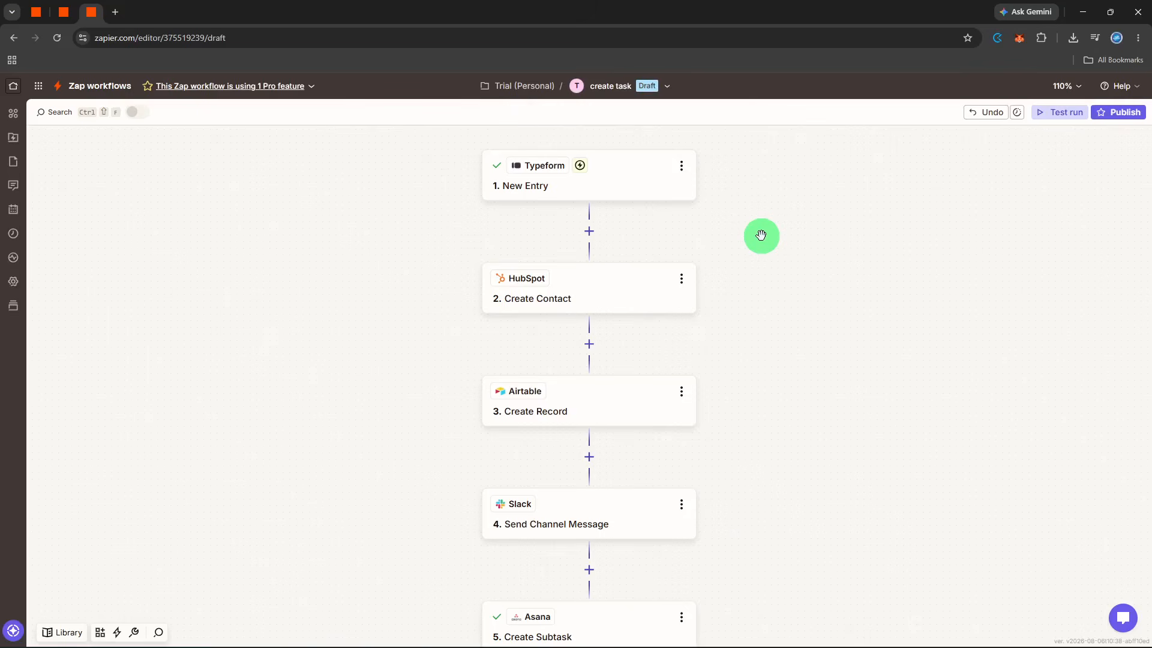
pyautogui.scroll(-2, 760, 236)
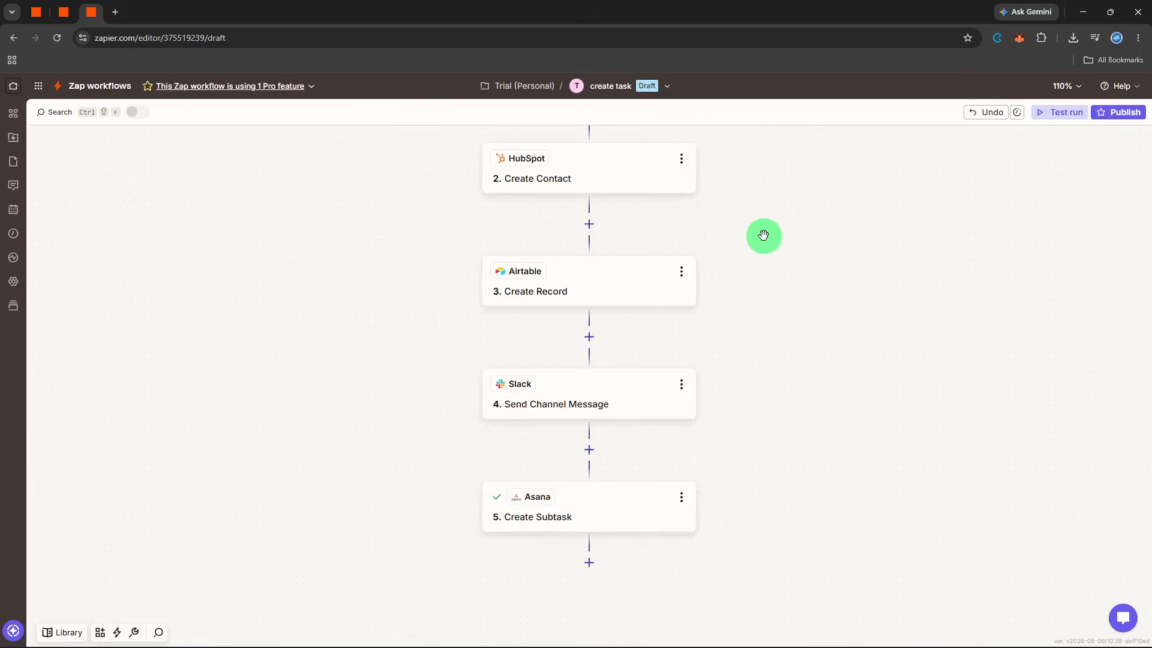
pyautogui.click(593, 570)
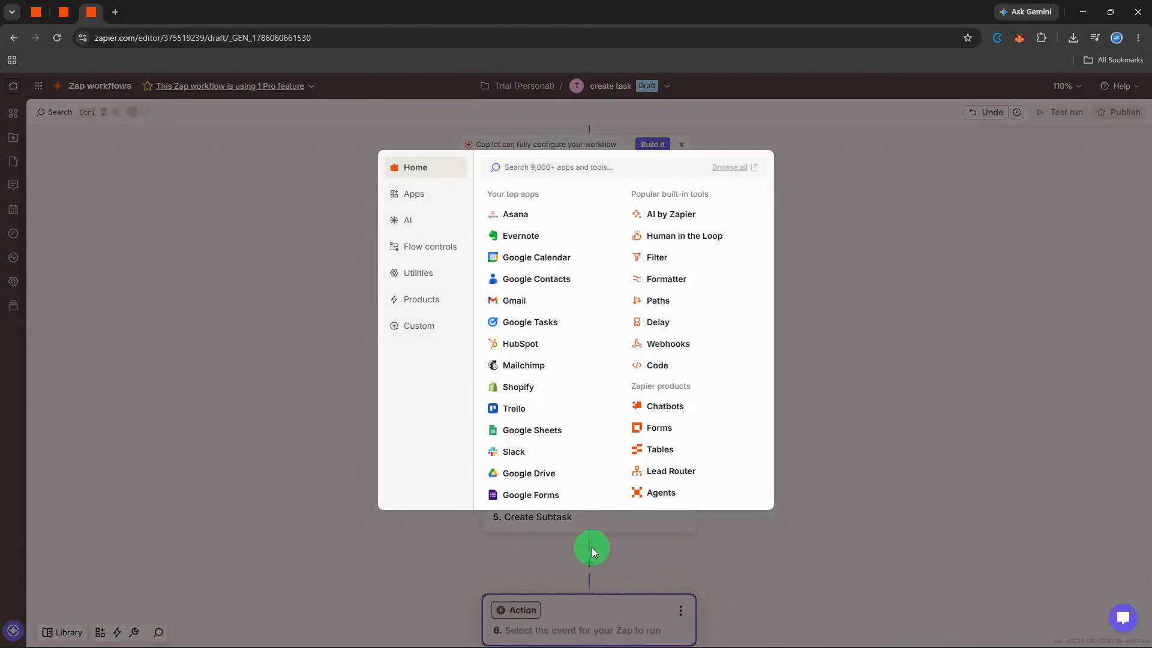
pyautogui.click(577, 250)
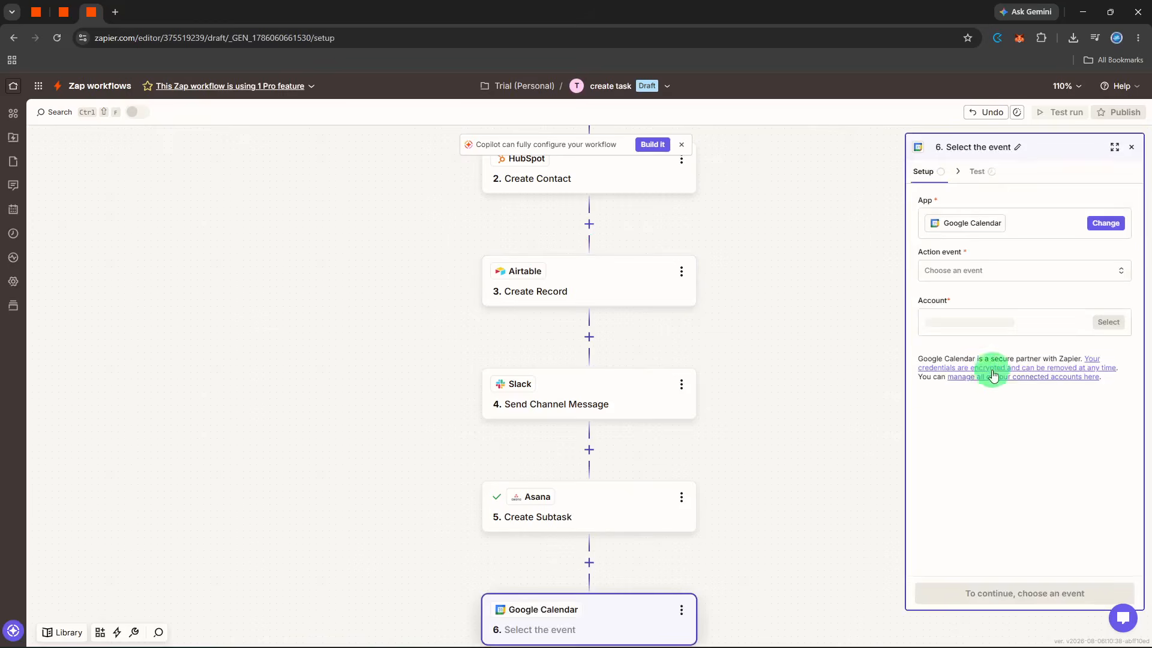
pyautogui.click(1026, 271)
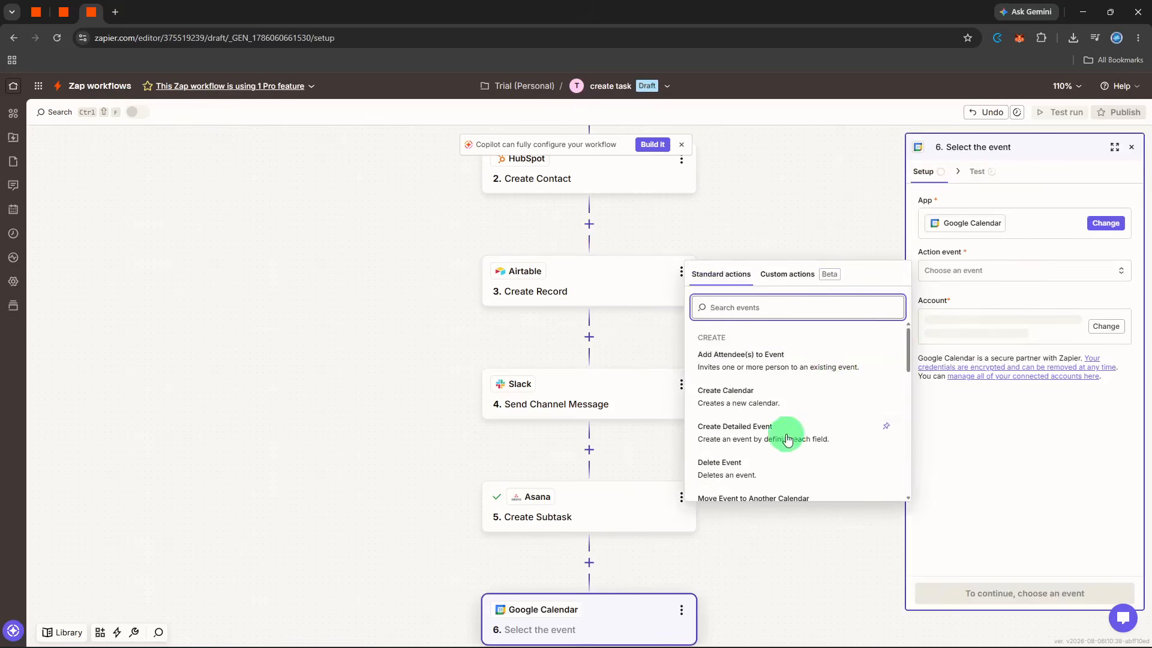
pyautogui.scroll(-1, 789, 411)
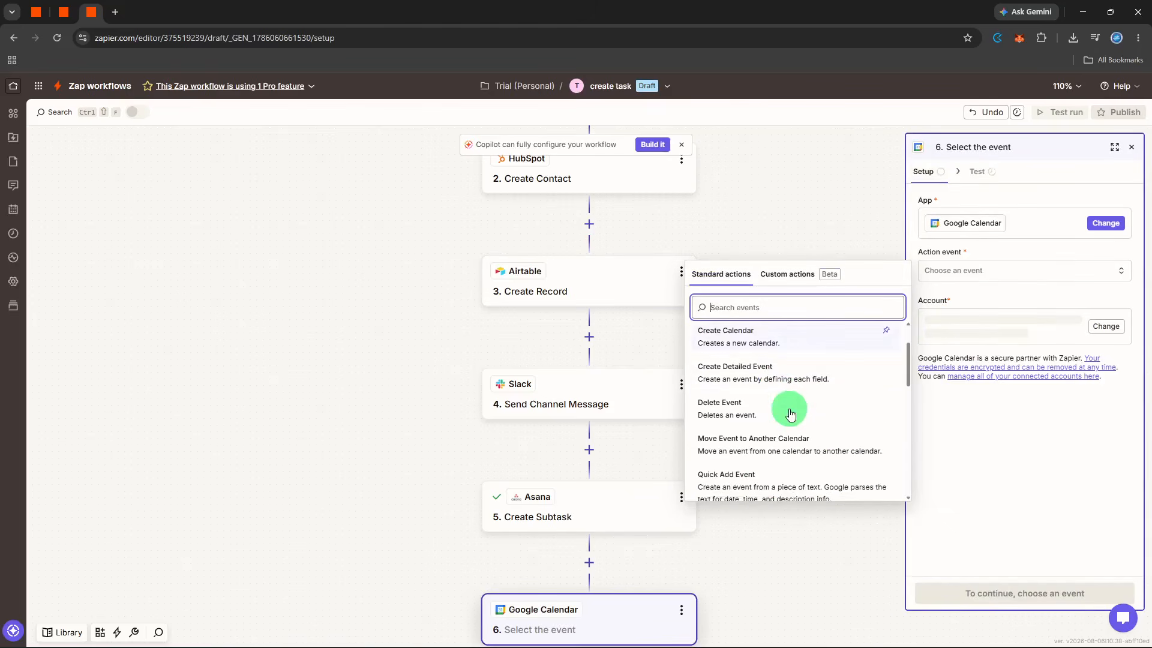
pyautogui.click(804, 381)
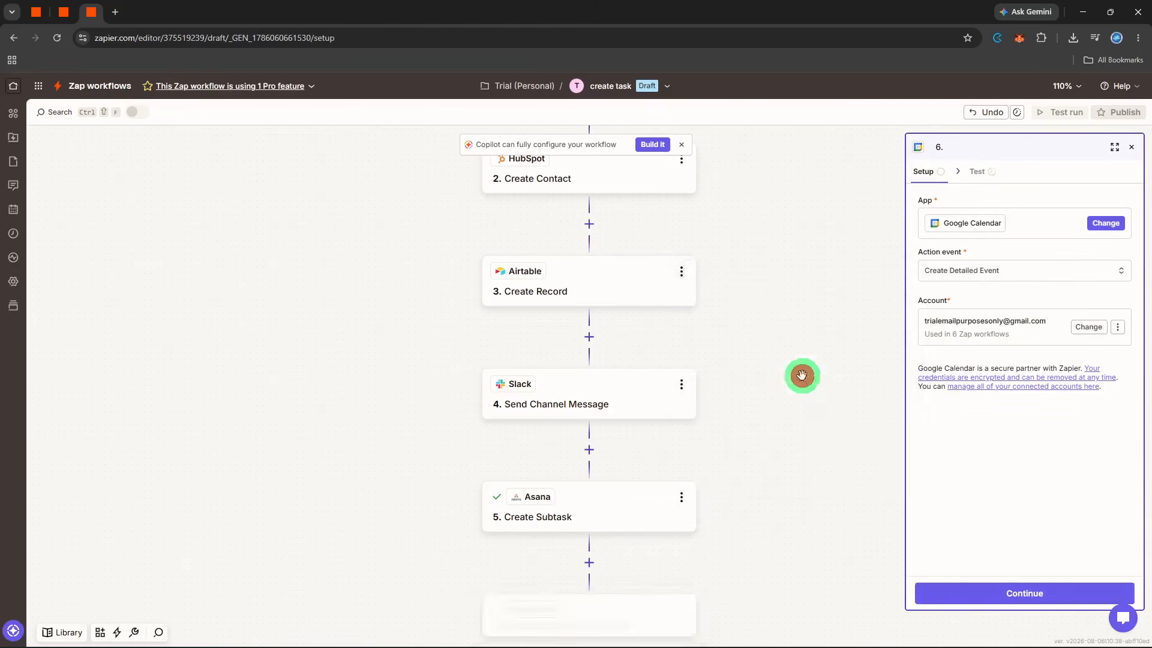
pyautogui.click(979, 589)
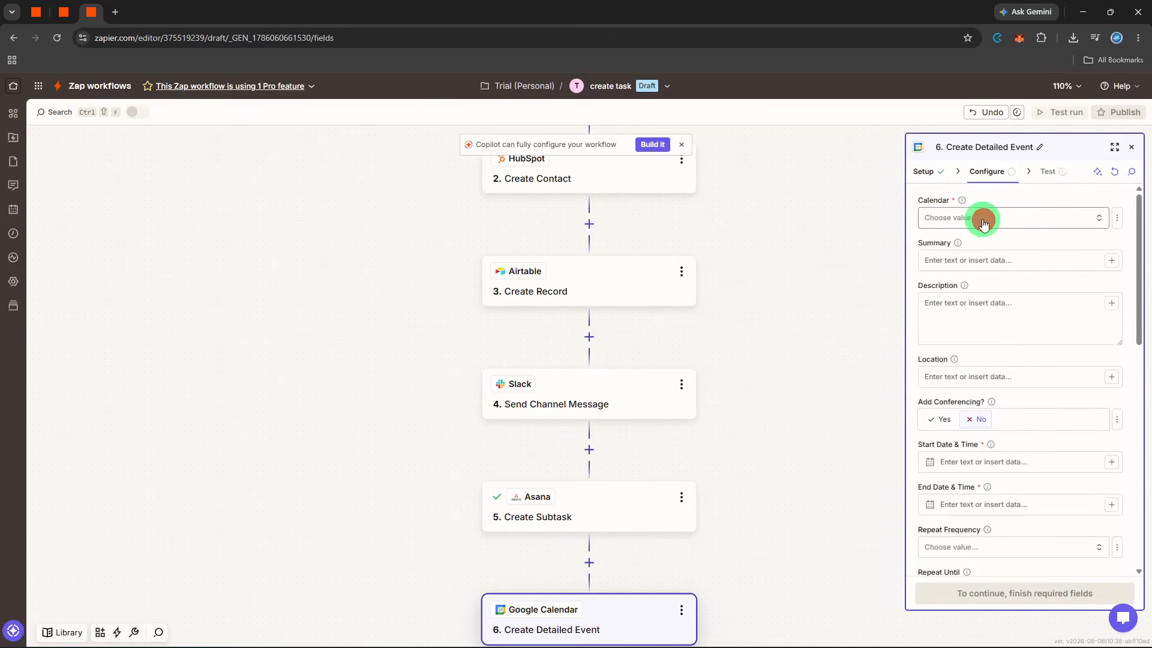
# Step: Select the account's own e-mail calendar for the event and map Start Date & Time to the Typeform entry's Submit date
pyautogui.click(982, 218)
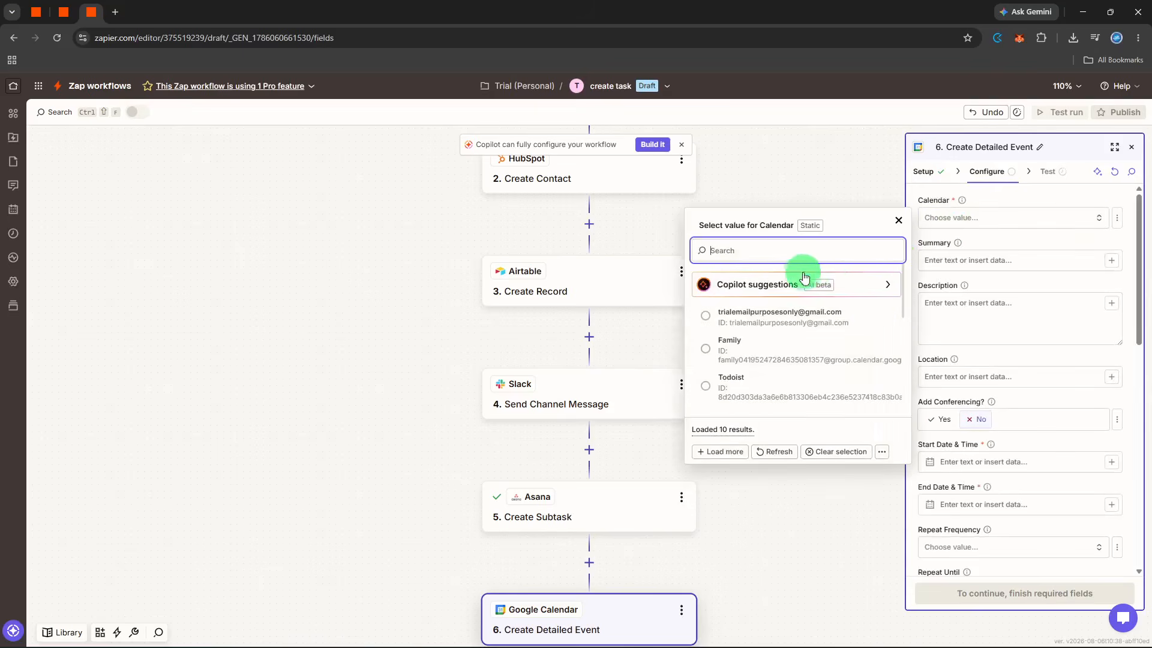
pyautogui.click(746, 310)
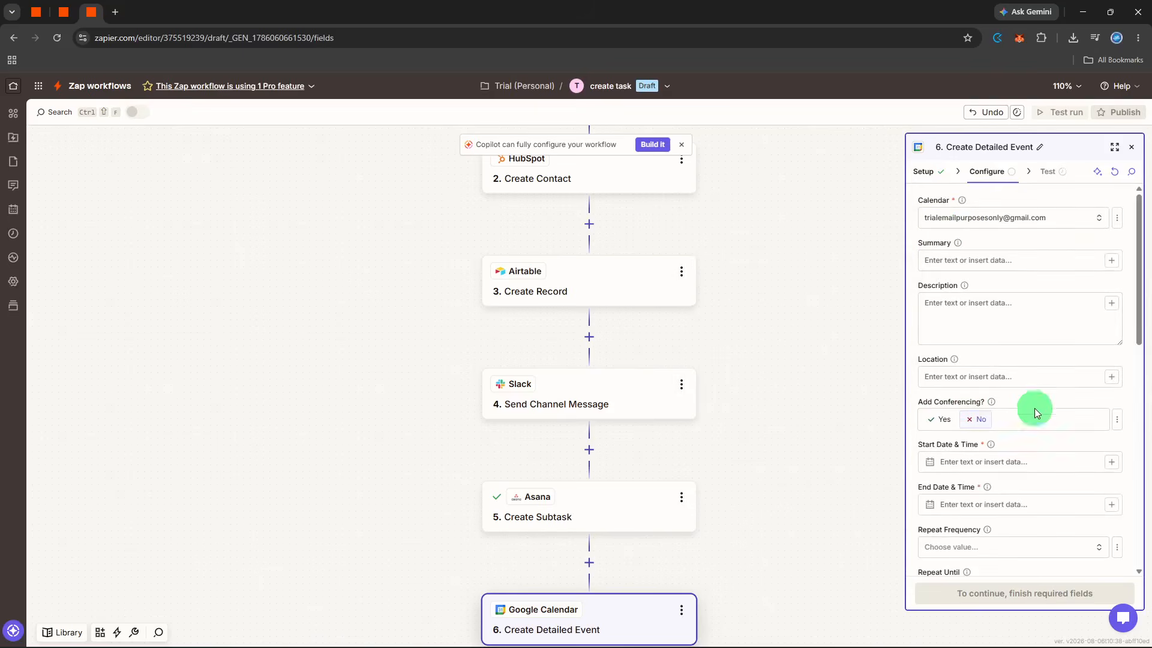
pyautogui.click(1022, 462)
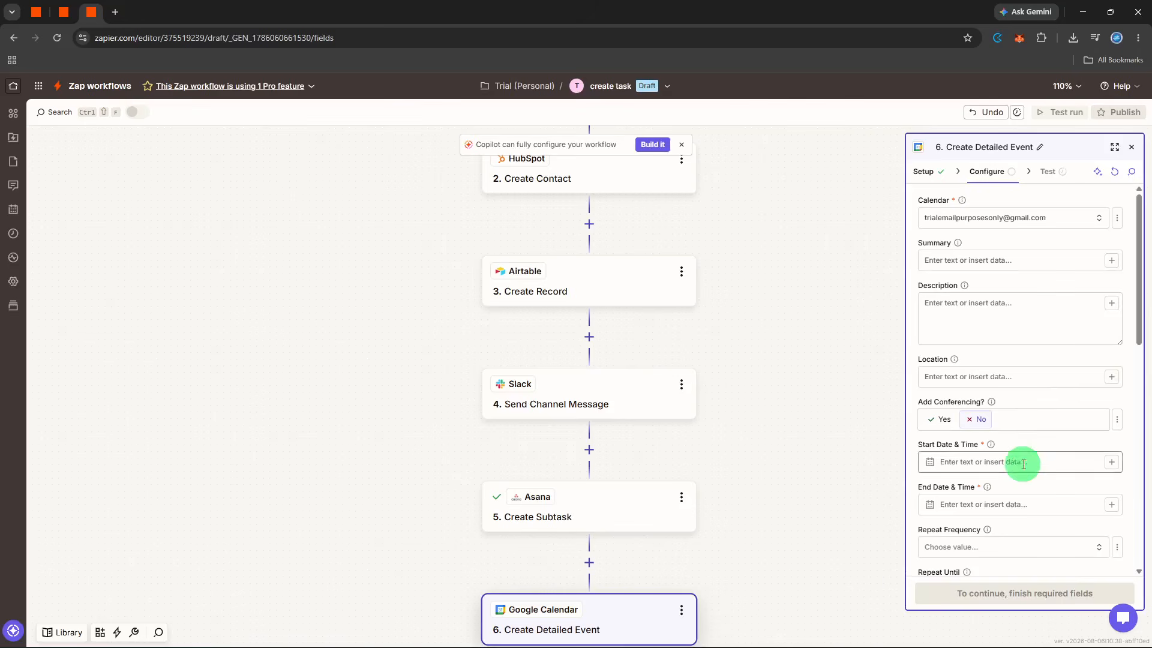
pyautogui.click(1111, 462)
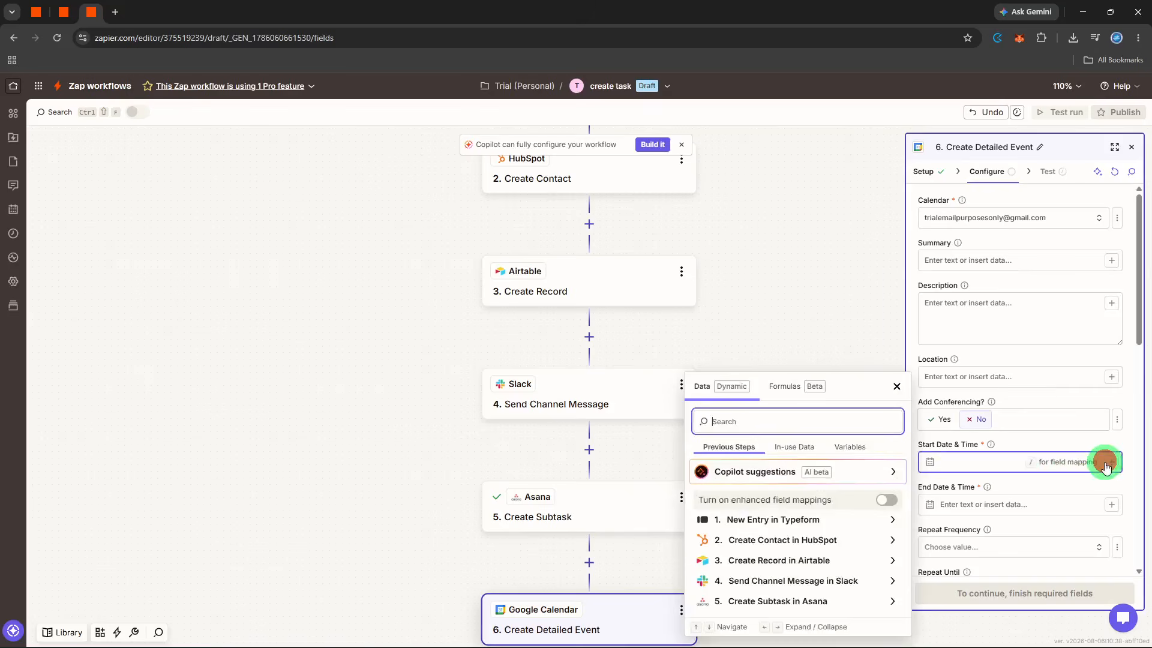
pyautogui.click(841, 531)
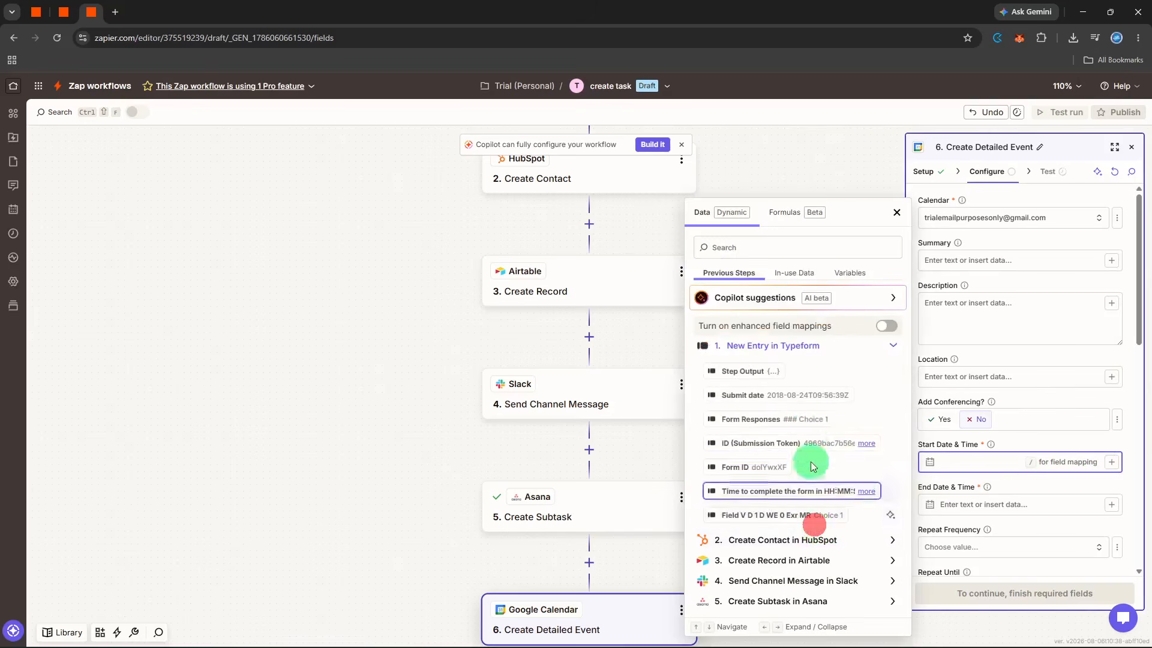
pyautogui.click(813, 408)
# Step: Map the calendar event's End Date & Time to the Typeform entry's Submit date
pyautogui.click(988, 504)
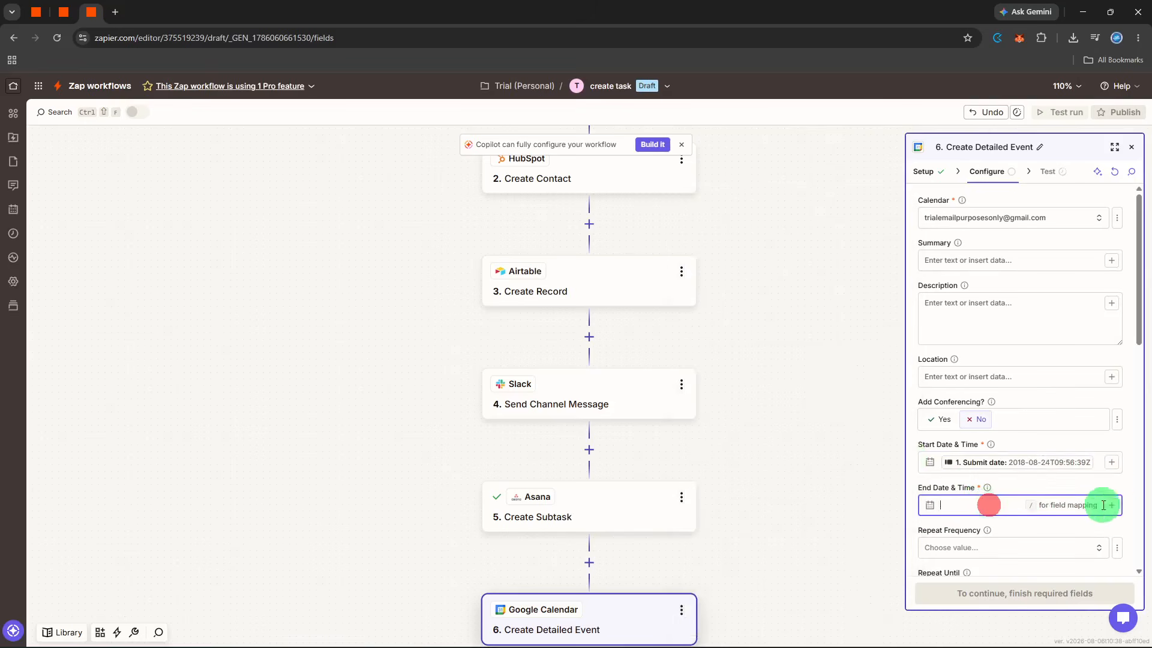
pyautogui.click(1111, 504)
pyautogui.click(840, 518)
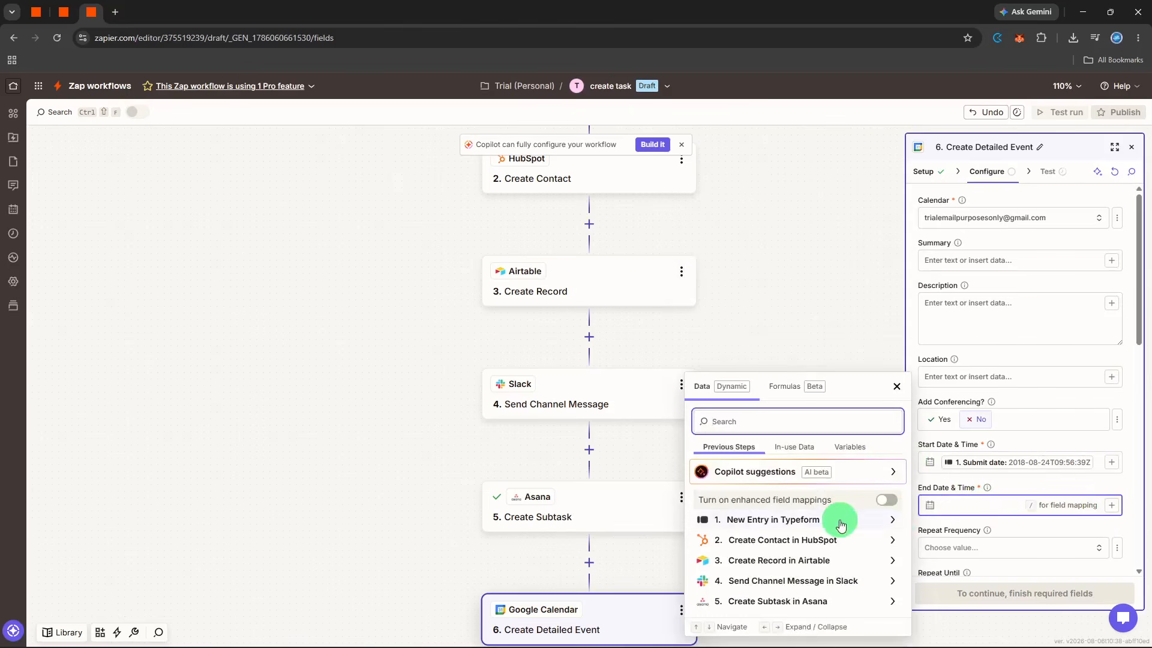
pyautogui.click(798, 395)
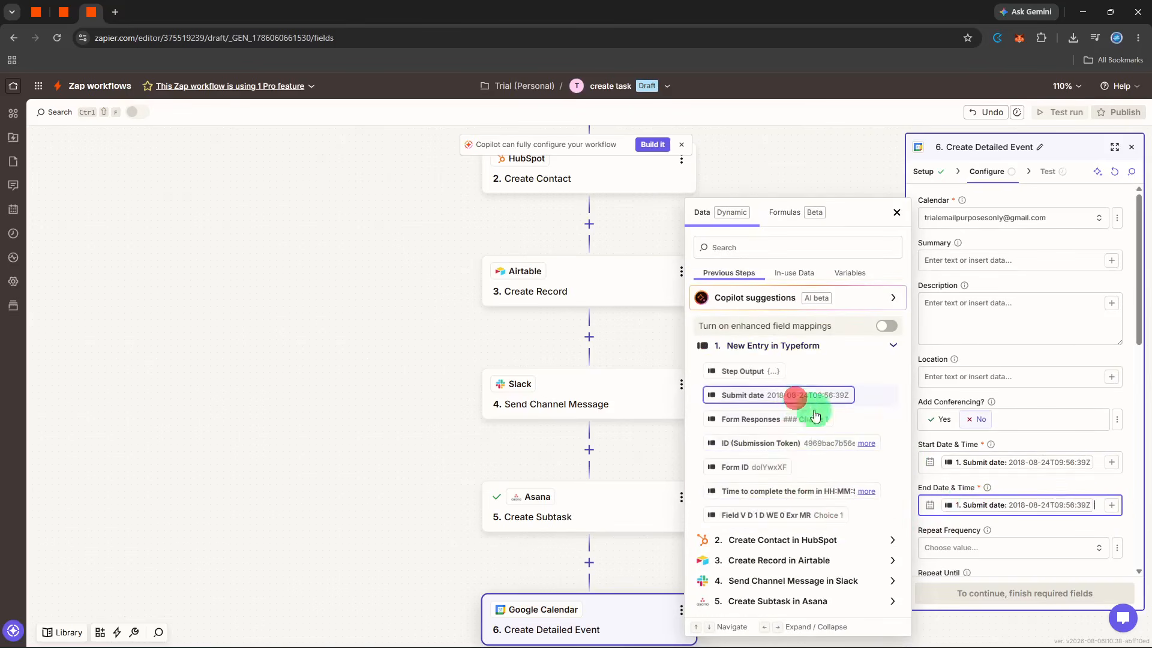
pyautogui.click(989, 485)
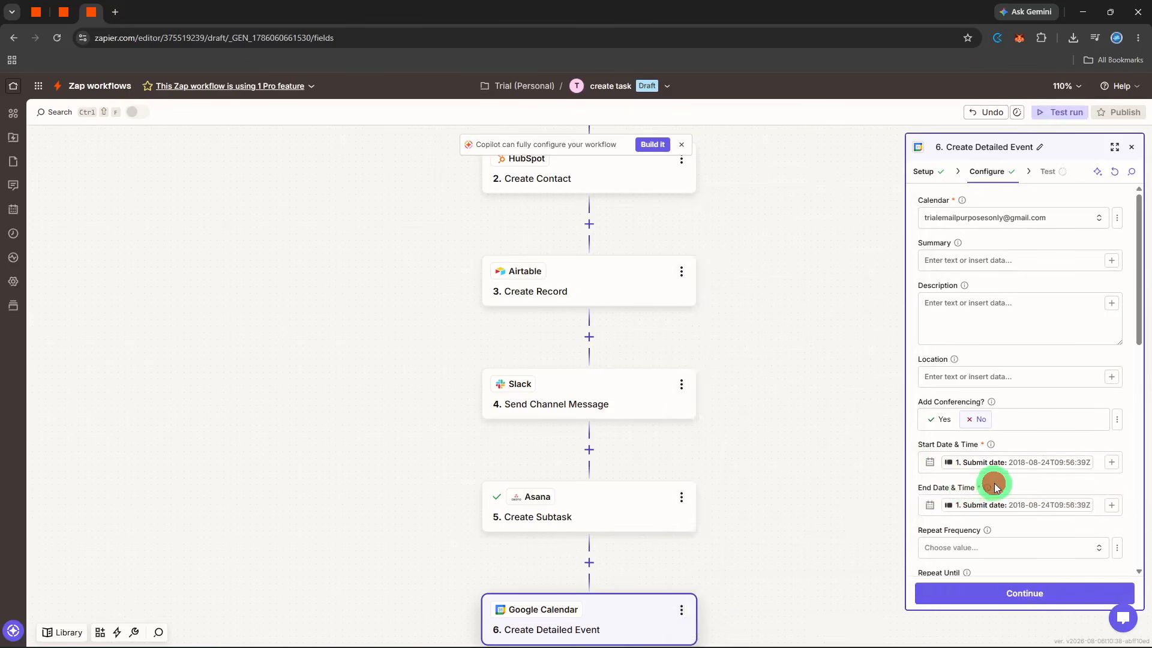
# Step: Proceed to the Google Calendar step's test stage, close its settings, and return to the start of the Zap
pyautogui.click(1023, 592)
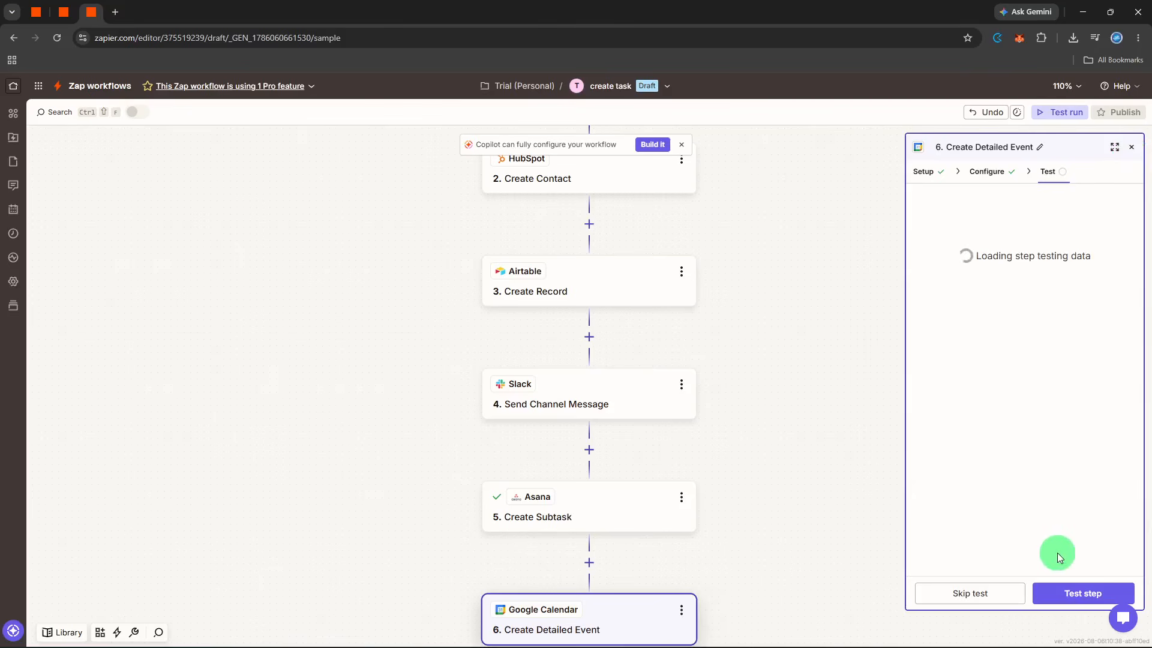
pyautogui.click(1132, 147)
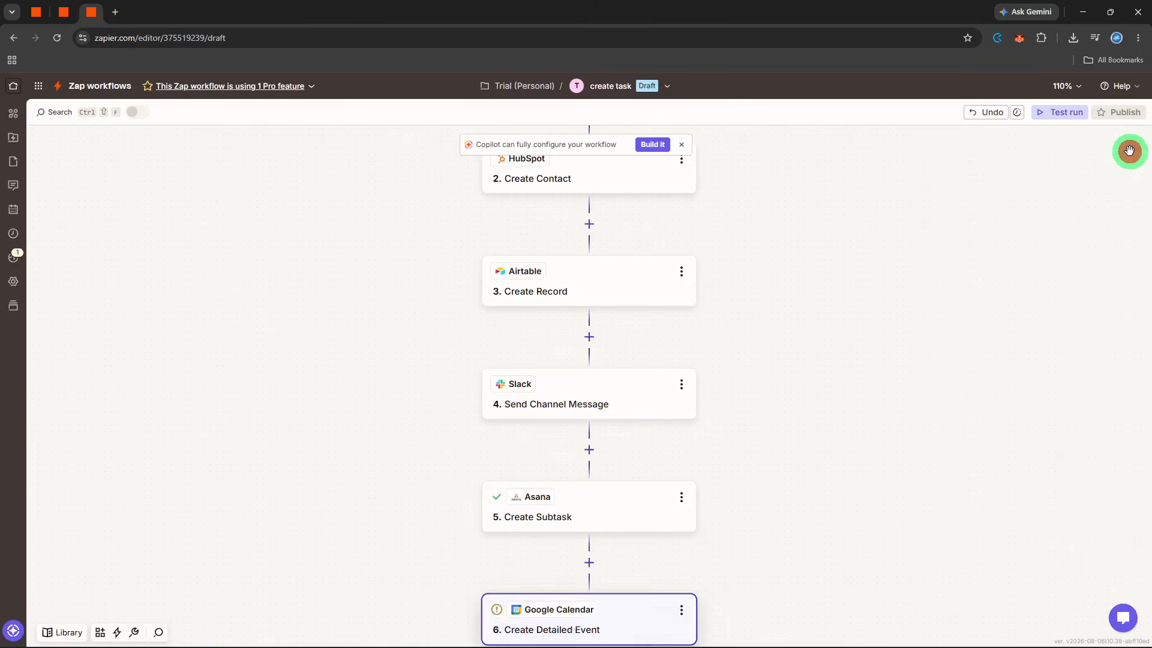
pyautogui.scroll(1, 1111, 171)
pyautogui.scroll(2, 1111, 171)
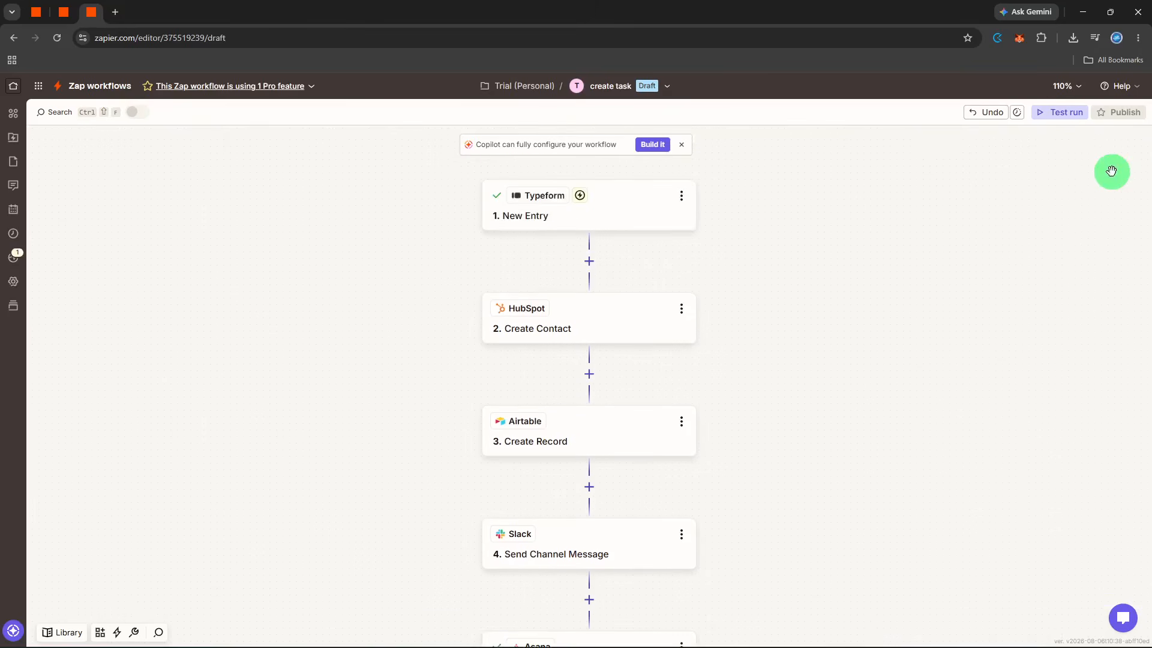